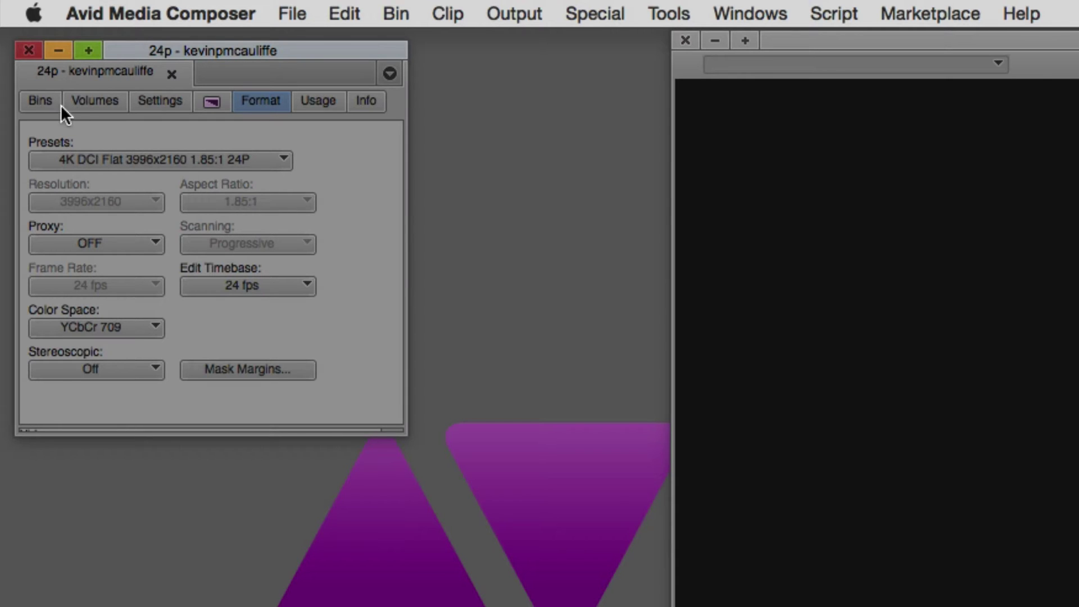
- AMA-link every RED clip folder in the RED Footage folder, and enlarge and reposition the resulting bin beneath the project window
left_click(46, 100)
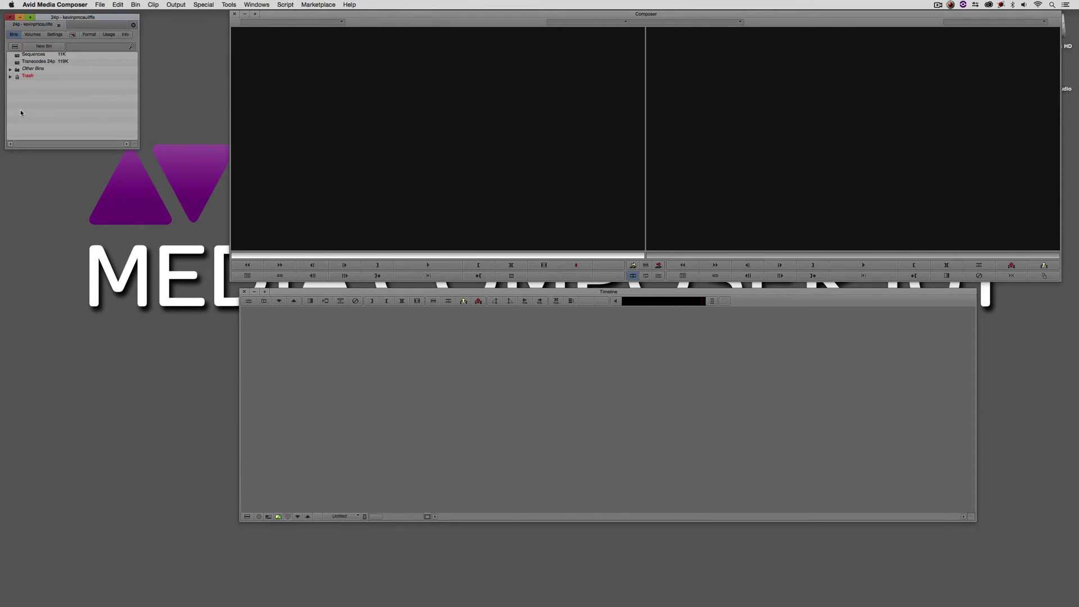
left_click(100, 5)
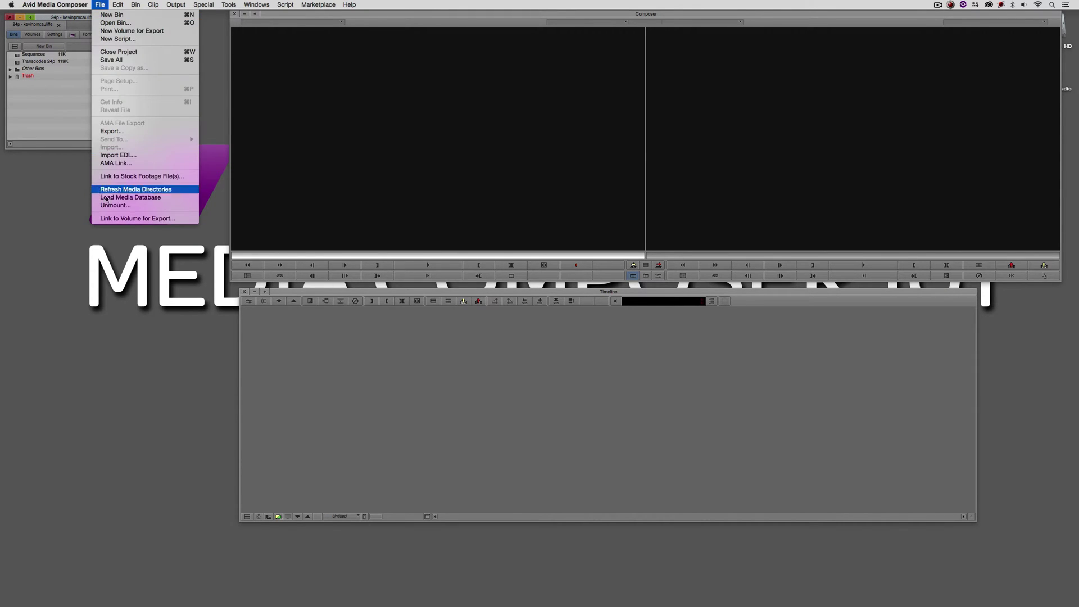
left_click(117, 163)
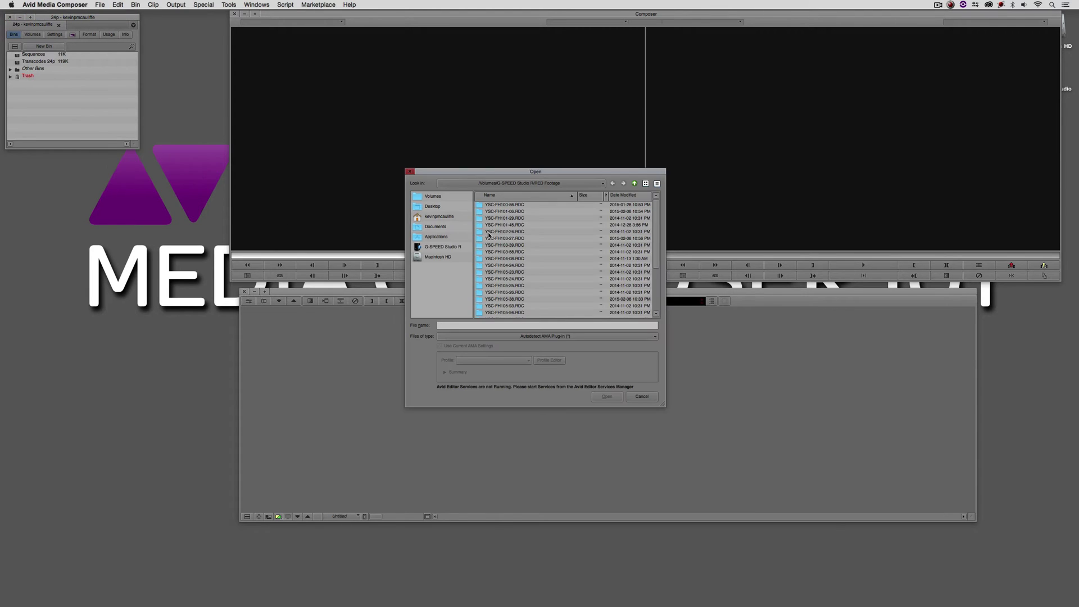
key("super+a")
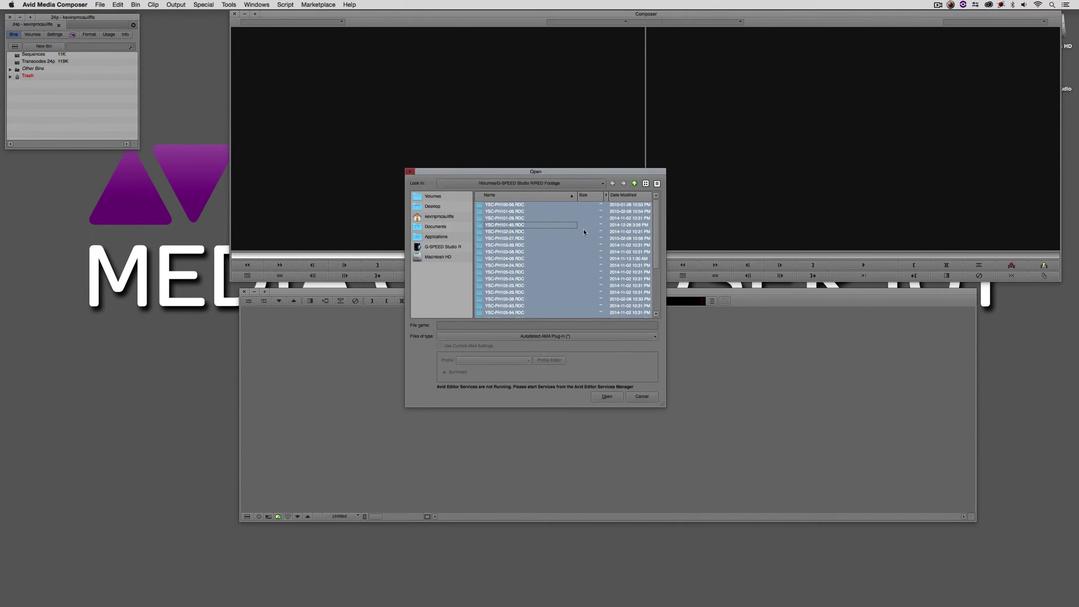
left_click(607, 397)
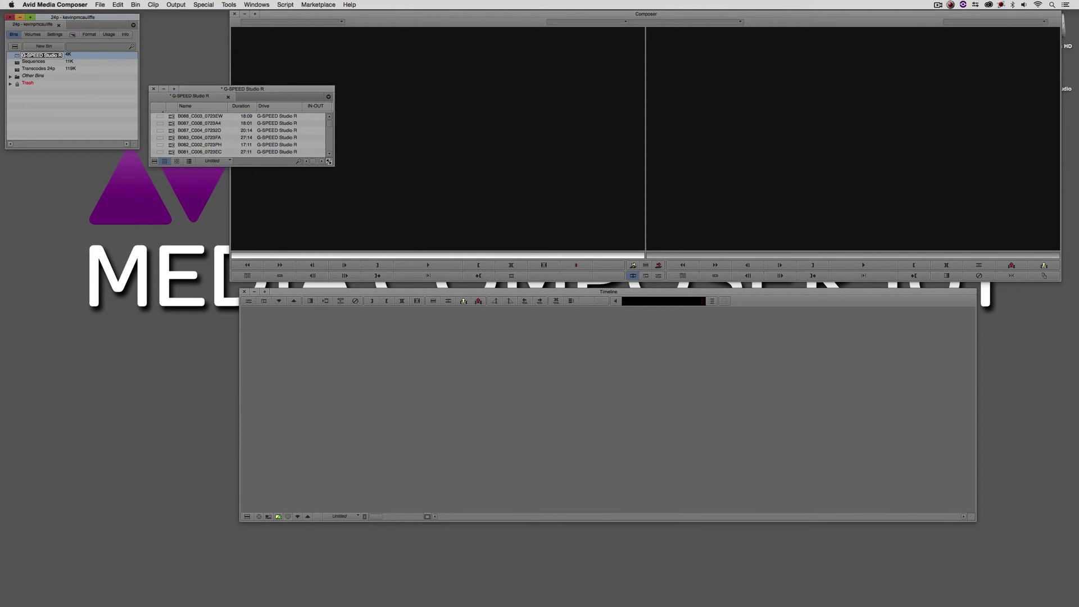
left_click_drag(329, 163, 386, 390)
left_click_drag(267, 89, 129, 207)
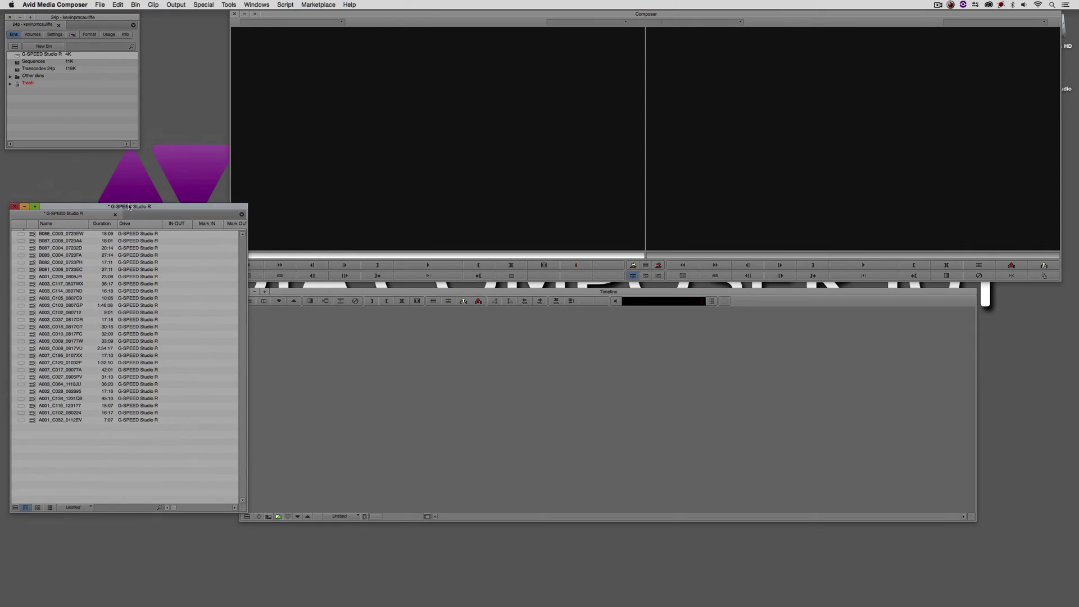
- Load clip A007_C195_0107XX from the new bin into the source monitor and play it at full resolution
double_click(34, 357)
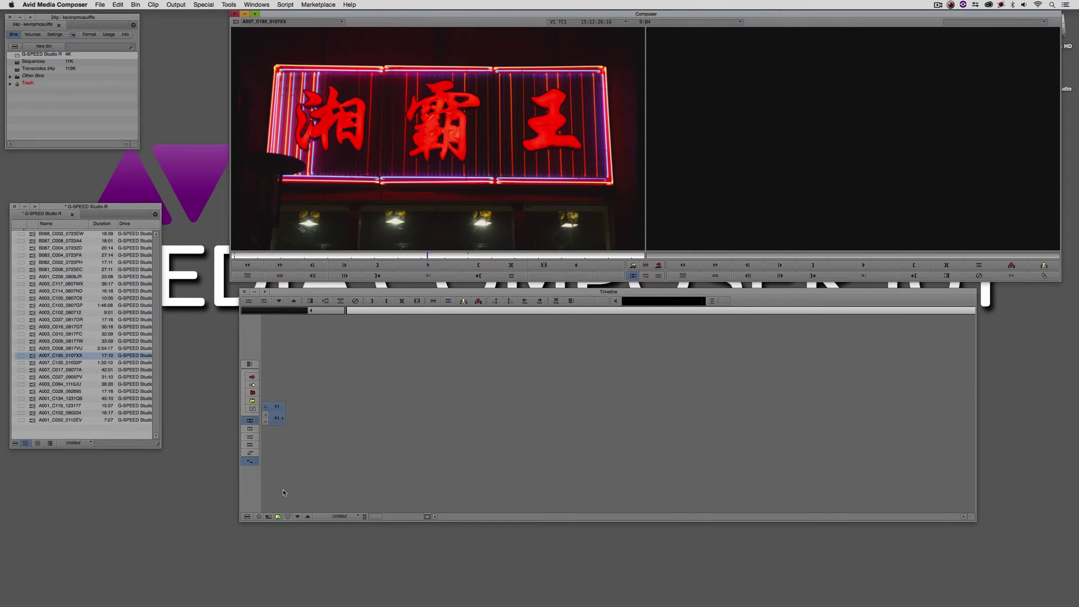
key("space")
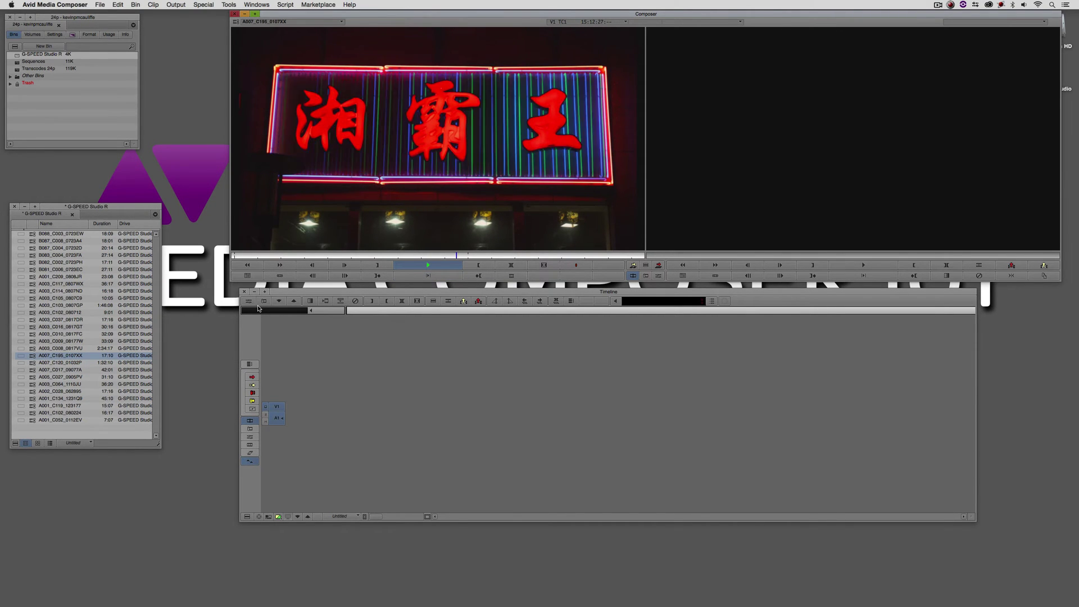
left_click(427, 264)
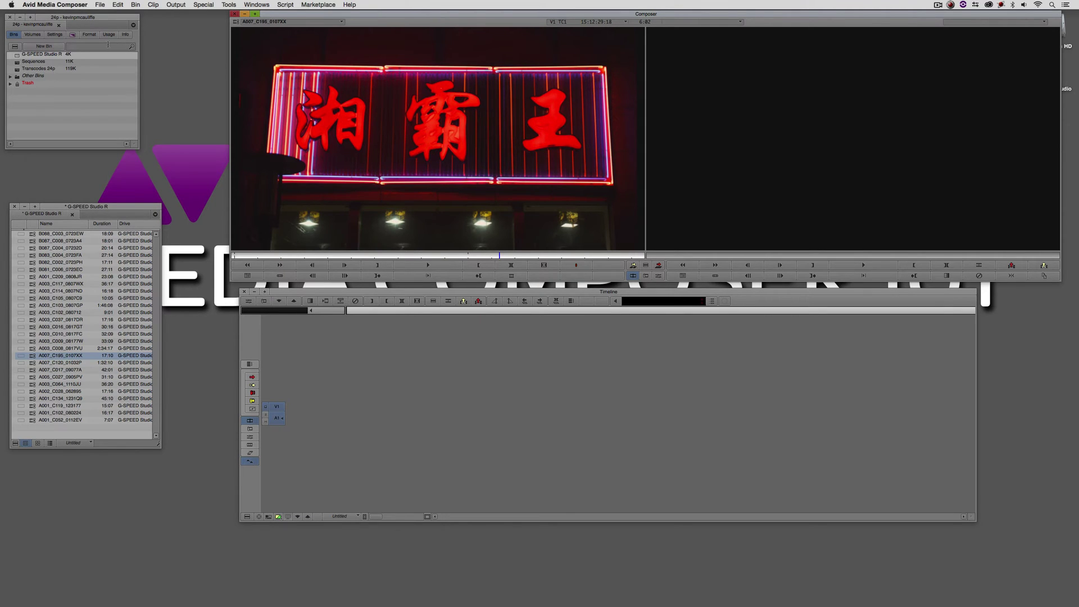
- Set the project format's proxy to 1000x540 (1/16) and play the loaded clip to judge playback at that resolution
left_click(90, 36)
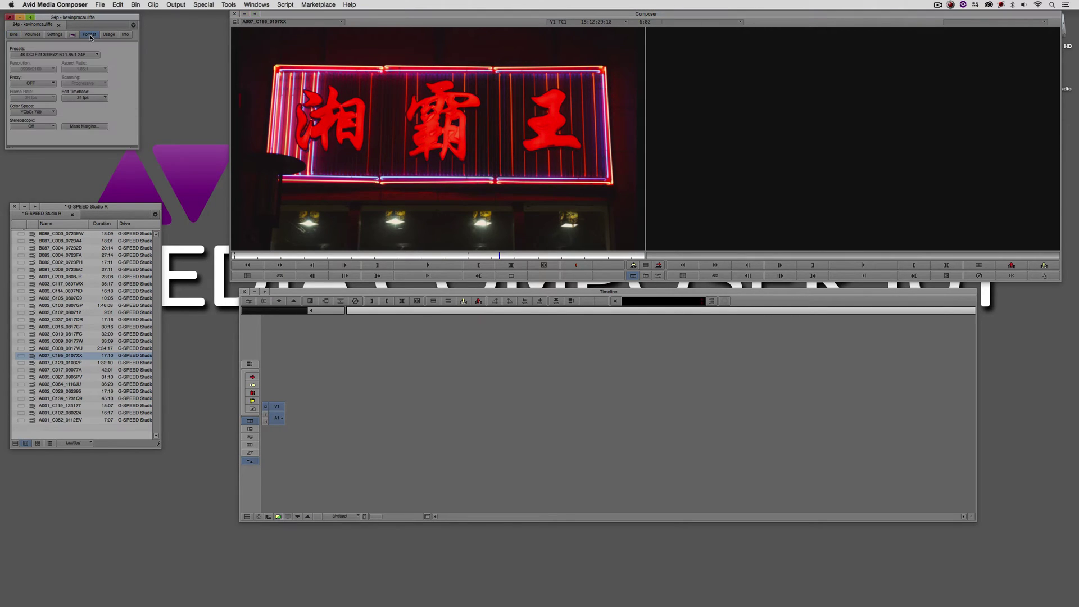
left_click(21, 85)
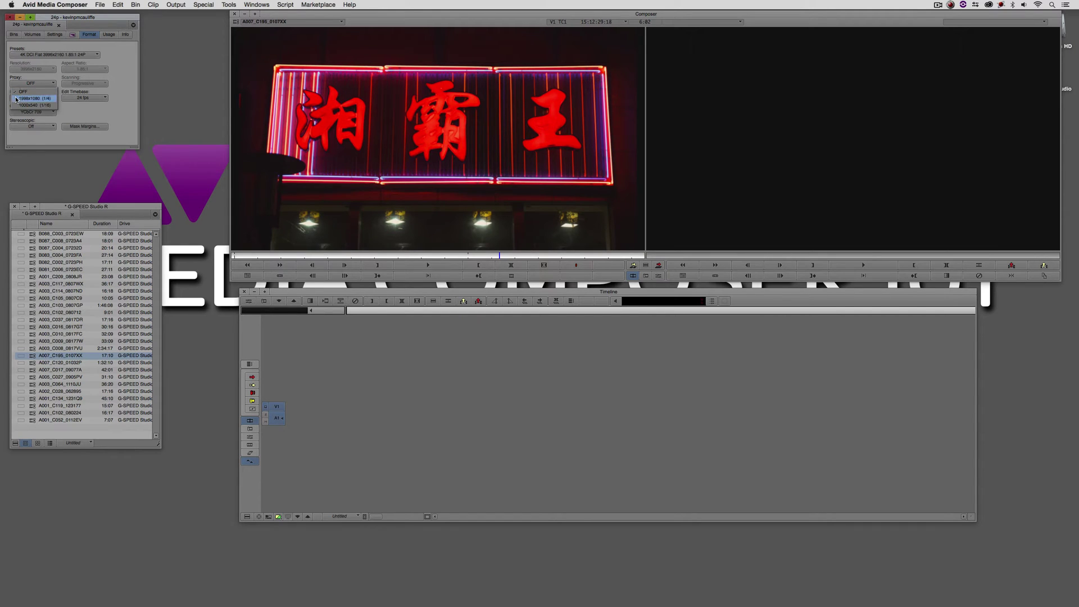
left_click(35, 105)
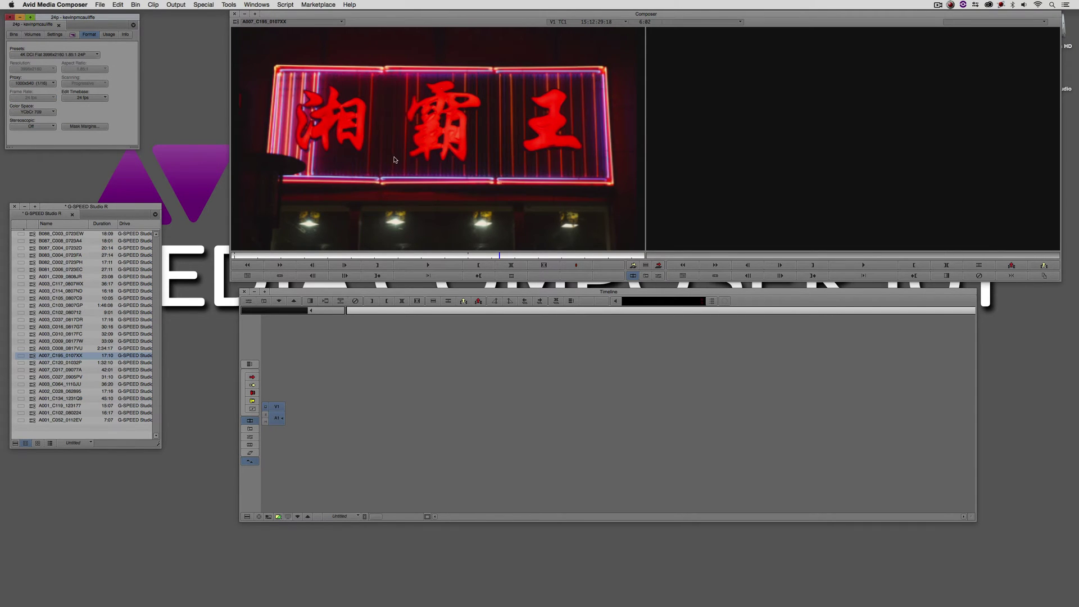
left_click(349, 269)
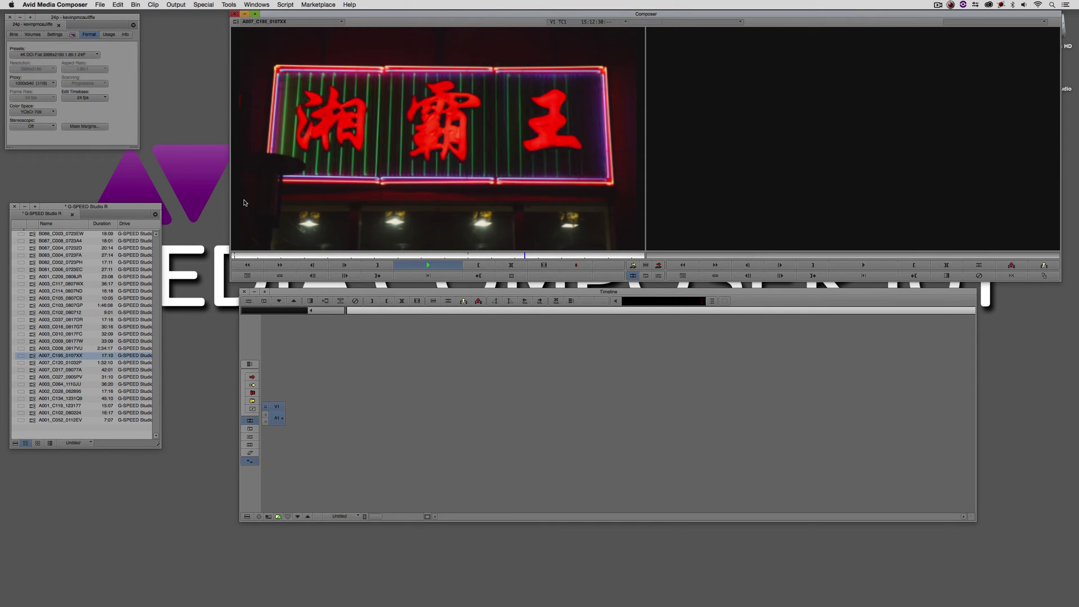
key("space")
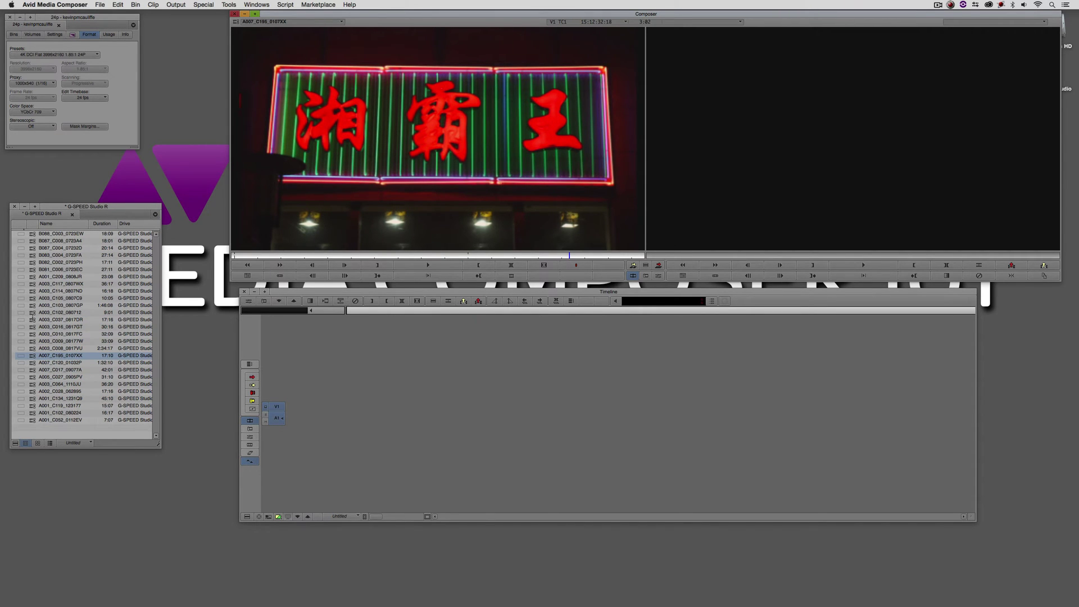
- Try custom AMA source settings on clip A007_C195_0107XX: exposure 1.34, brightness -1.46, contrast 0.12, saturation 1.21, red 1.91, green 1.35, blue 1.80
right_click(32, 356)
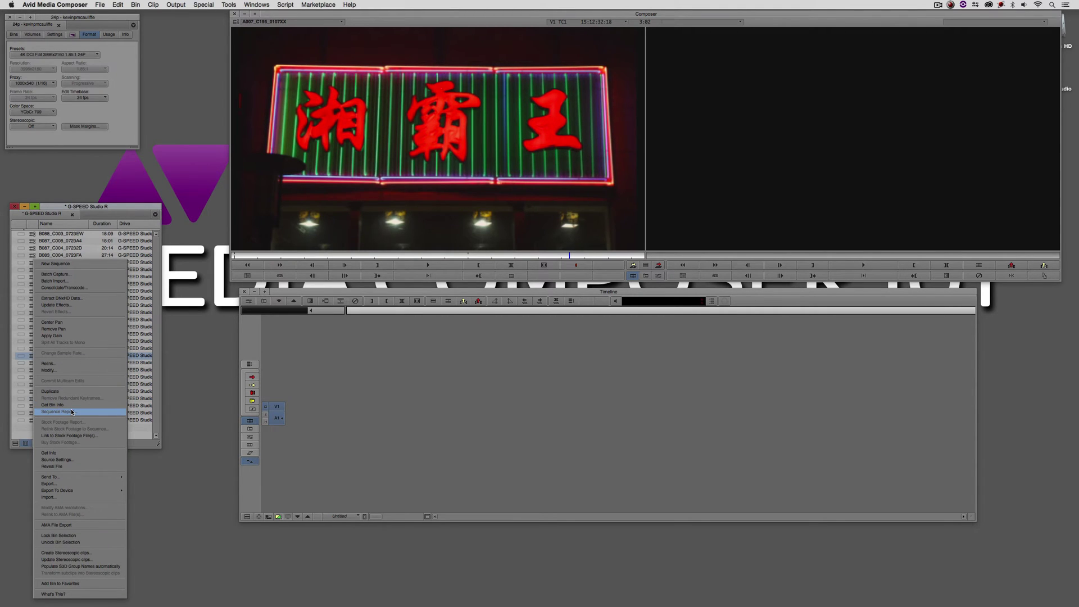
left_click(69, 459)
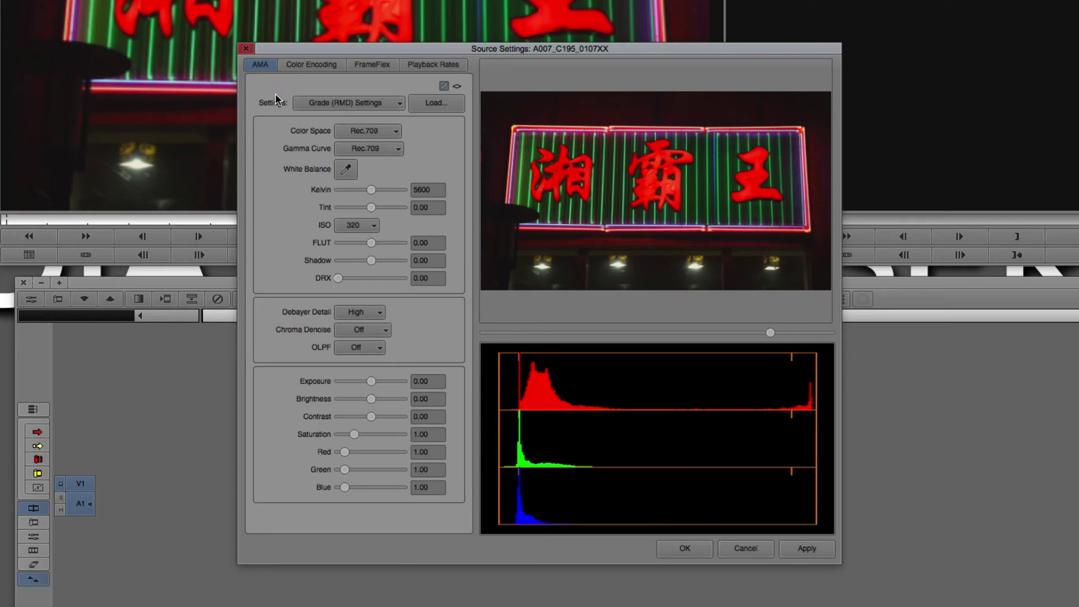
left_click_drag(370, 380, 374, 417)
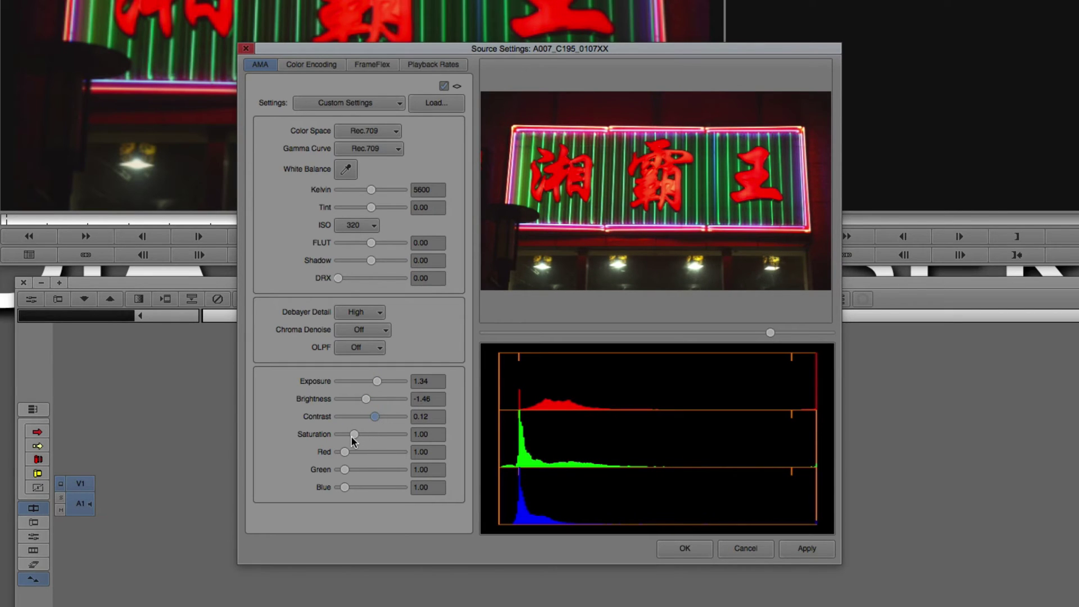
left_click_drag(353, 435, 349, 489)
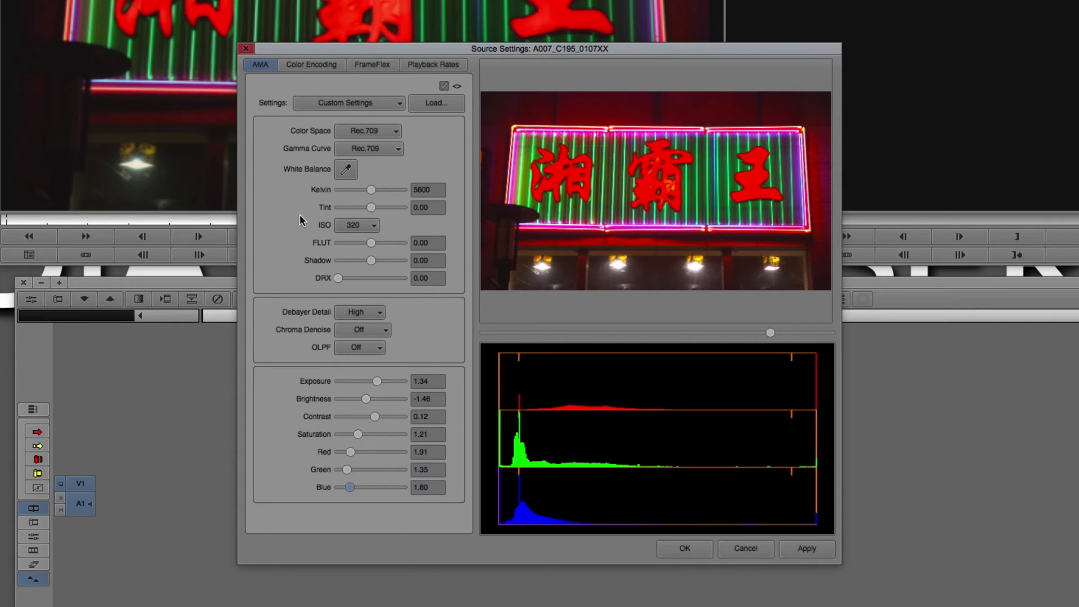
- Review the clip's FrameFlex, playback rate, color encoding and AMA source settings, and close them without saving
left_click(381, 66)
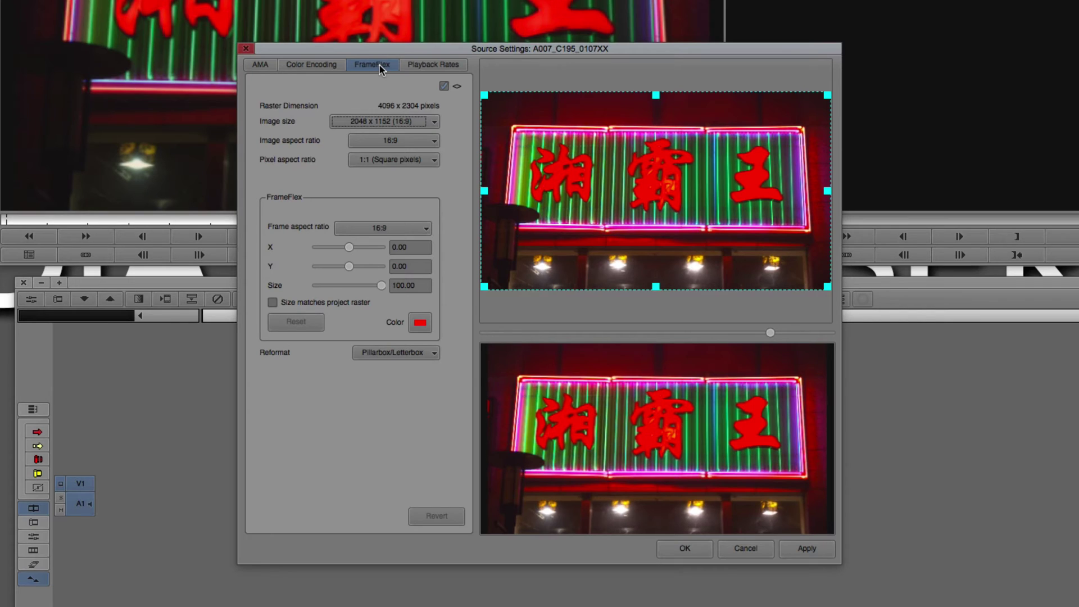
left_click(453, 67)
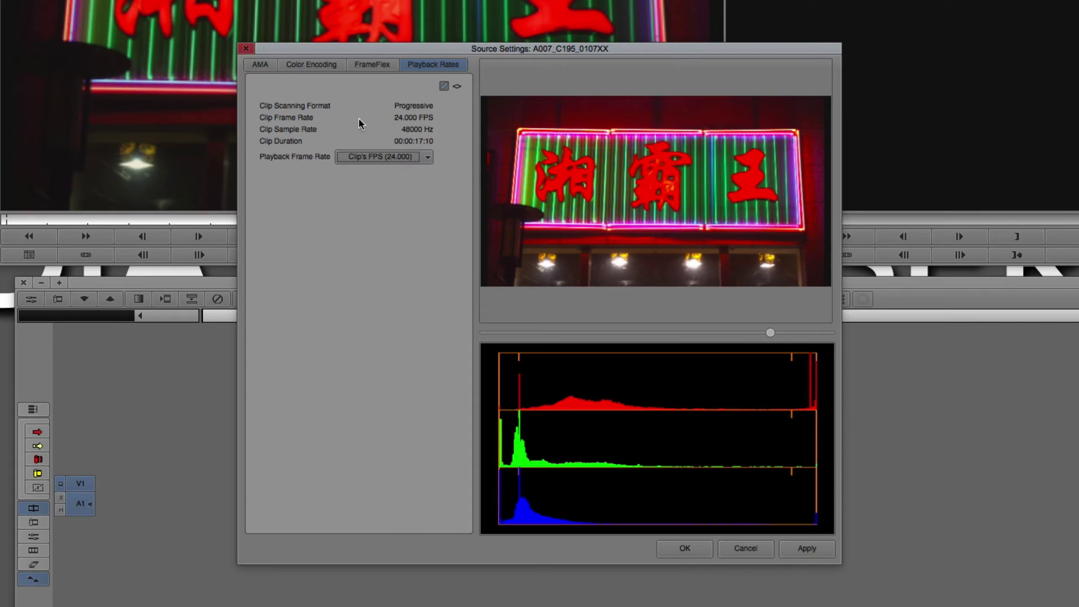
left_click(412, 158)
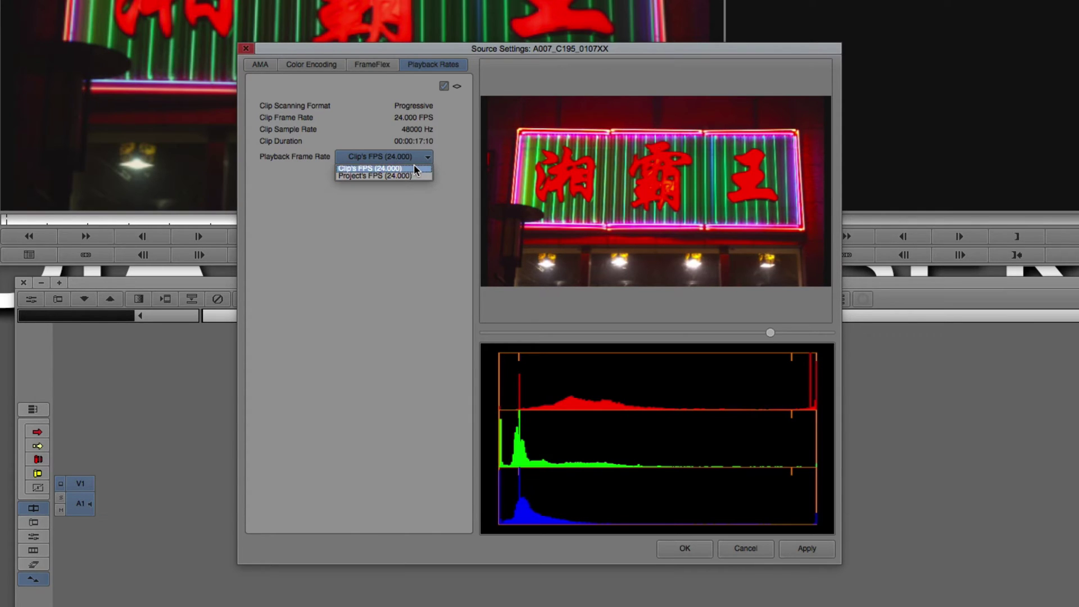
left_click(329, 62)
left_click(332, 63)
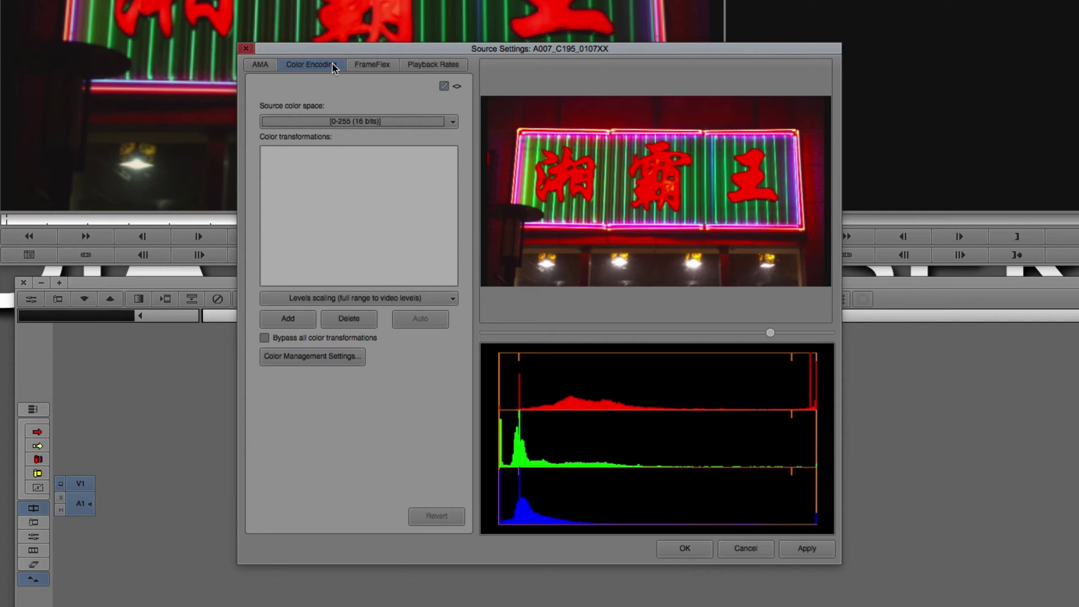
left_click(259, 65)
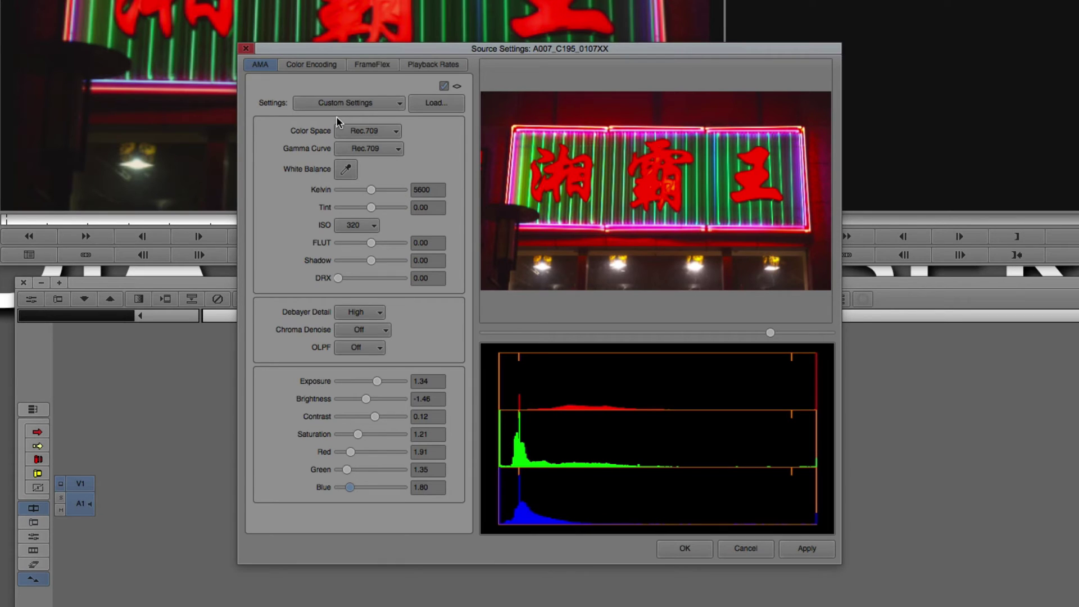
left_click(303, 64)
left_click(373, 63)
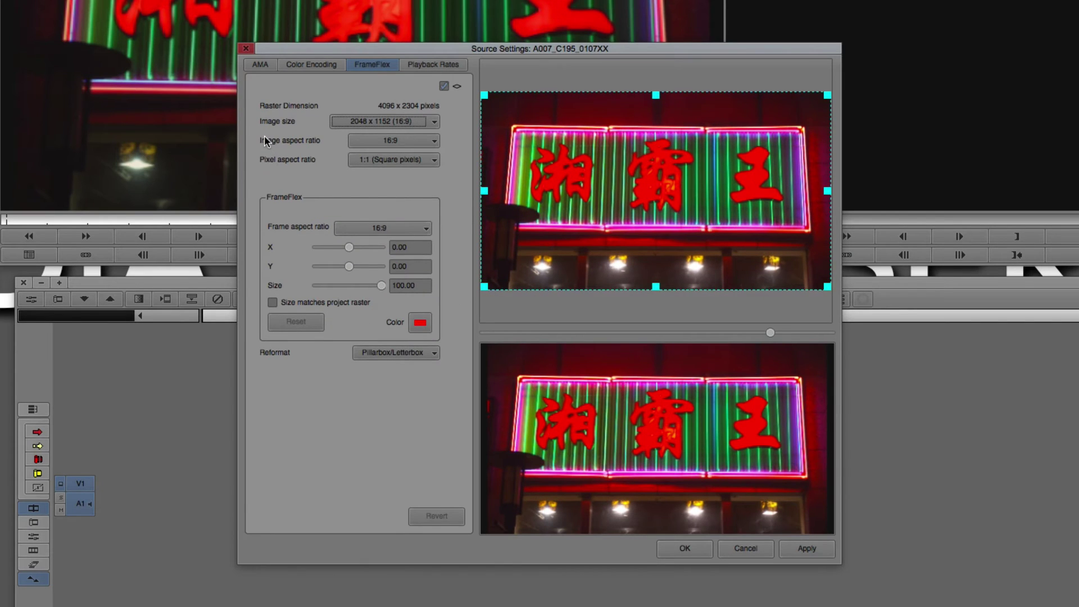
left_click(746, 547)
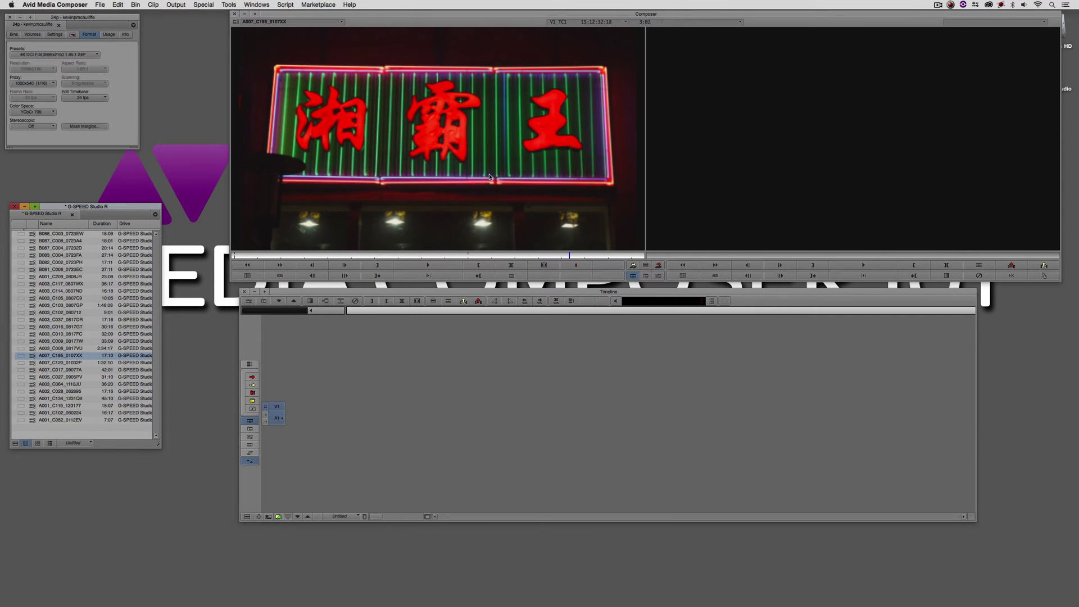
- Turn the project proxy off, inspect the transcode options for clip A007_C195_0107XX, and cancel the transcode
left_click(35, 84)
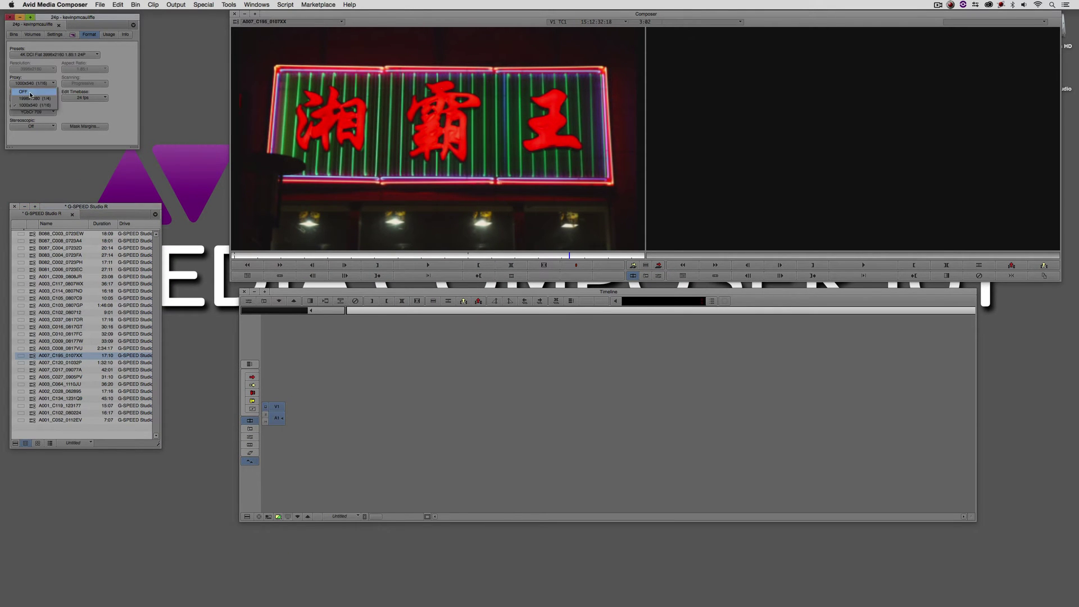
left_click(35, 85)
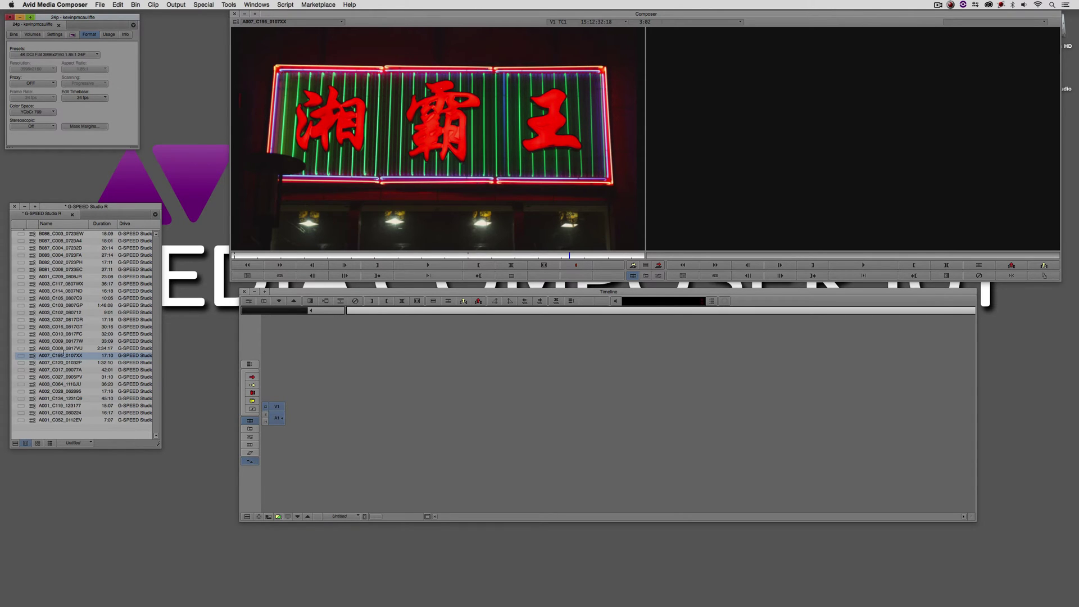
right_click(34, 356)
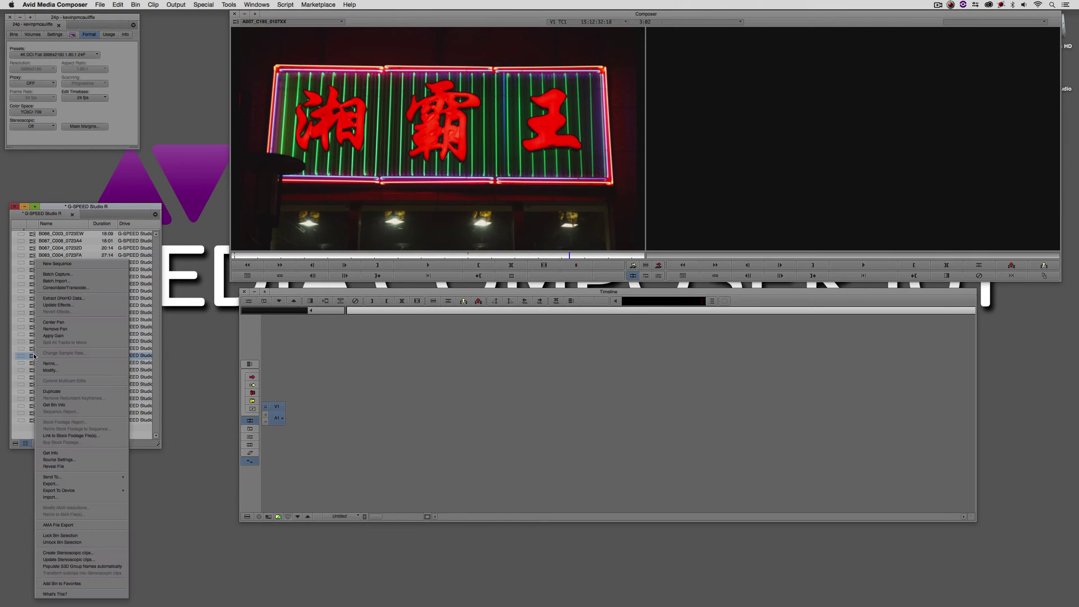
left_click(89, 287)
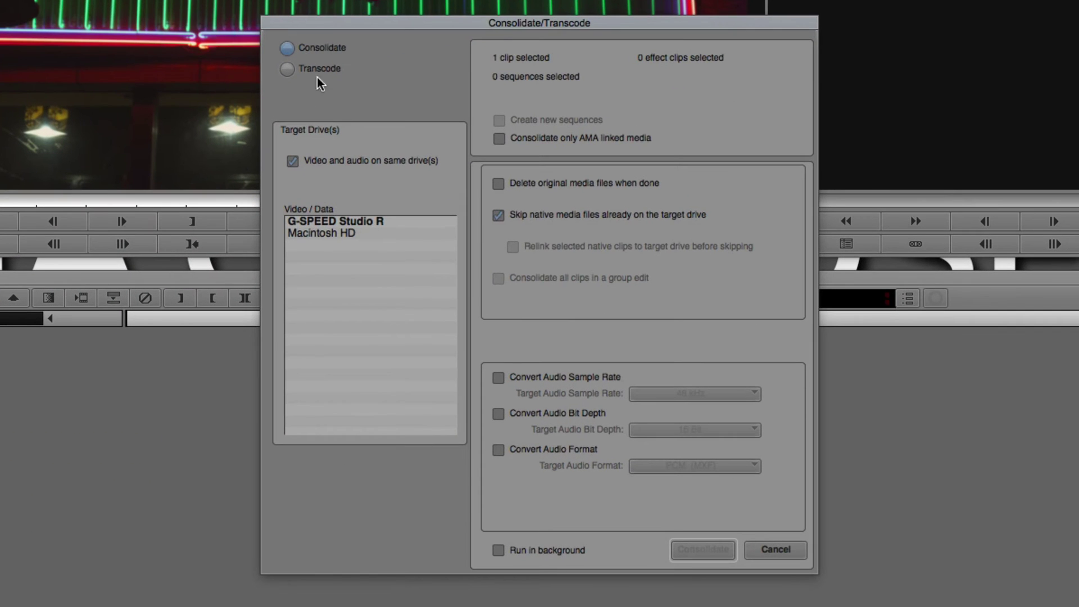
left_click(288, 69)
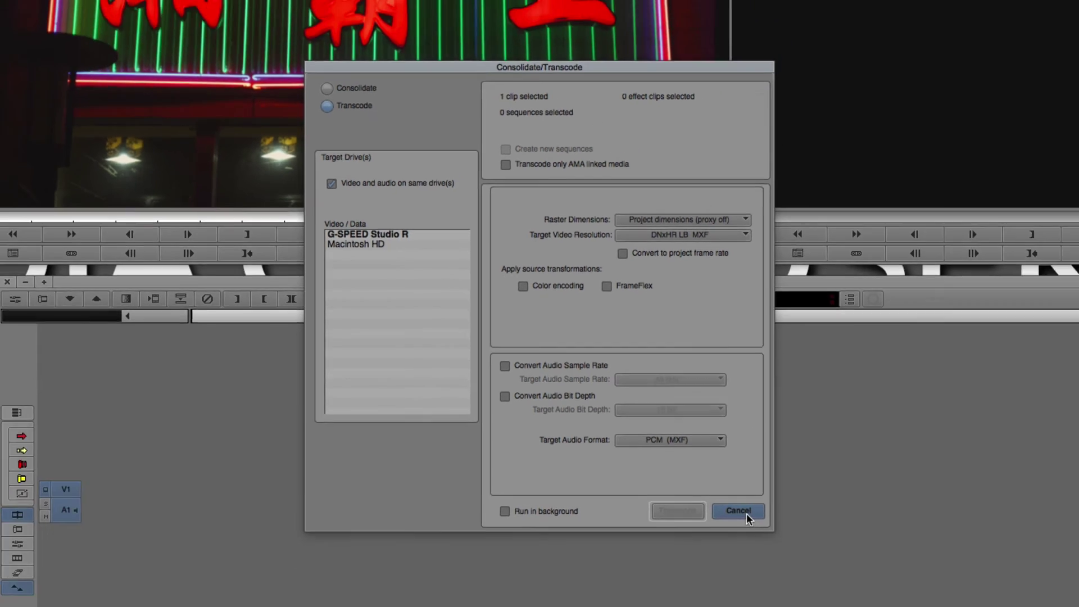
left_click(775, 549)
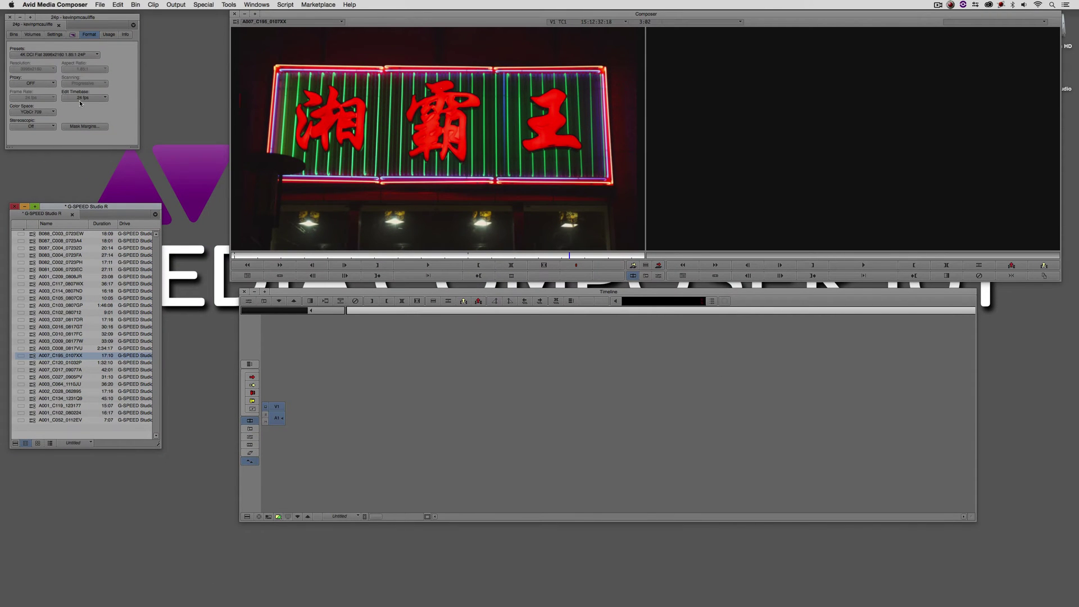
- Set the project proxy to 1000x540 (1/16) and bring up the transcode options for clip A007_C195_0107XX
left_click(33, 83)
left_click(33, 101)
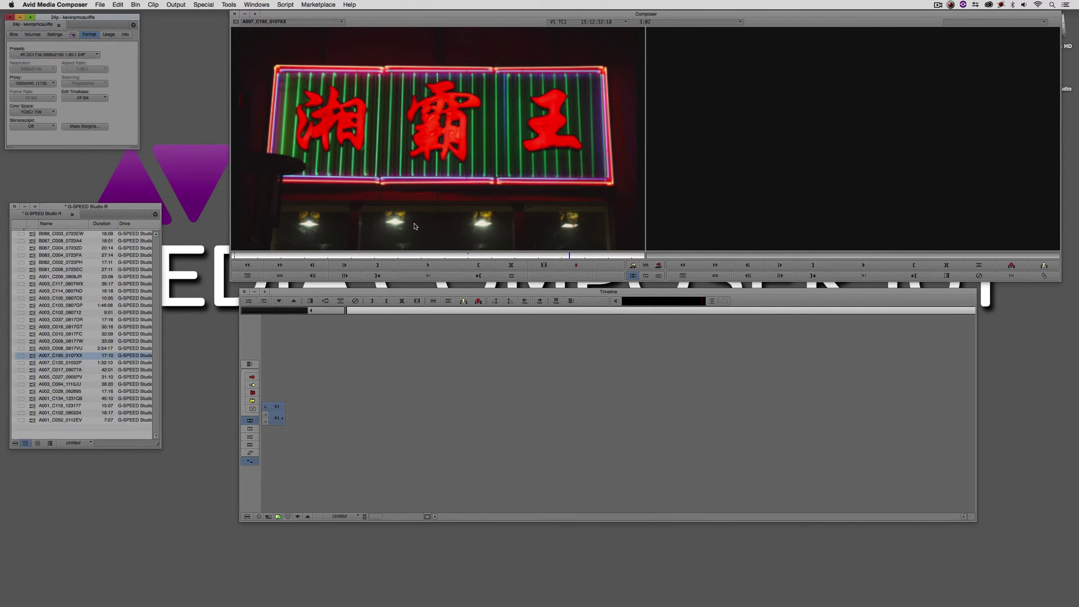
right_click(32, 362)
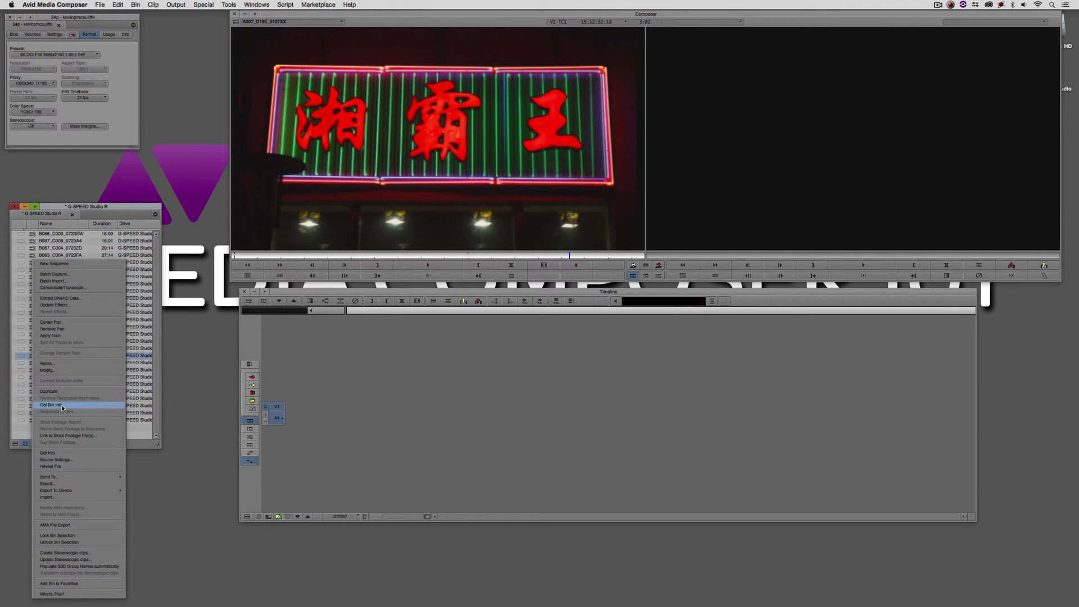
left_click(77, 288)
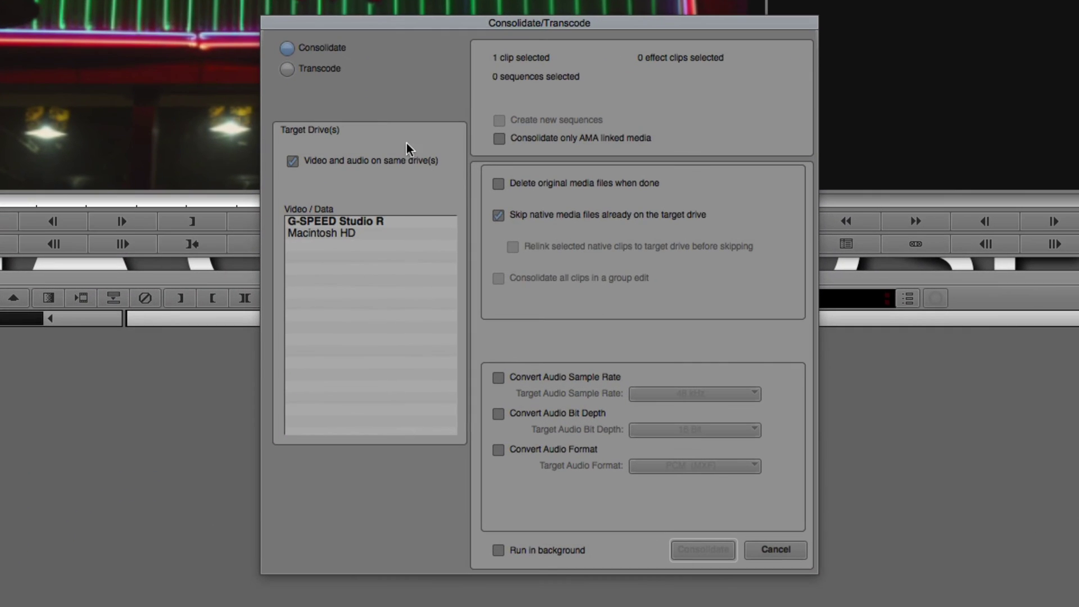
left_click(329, 70)
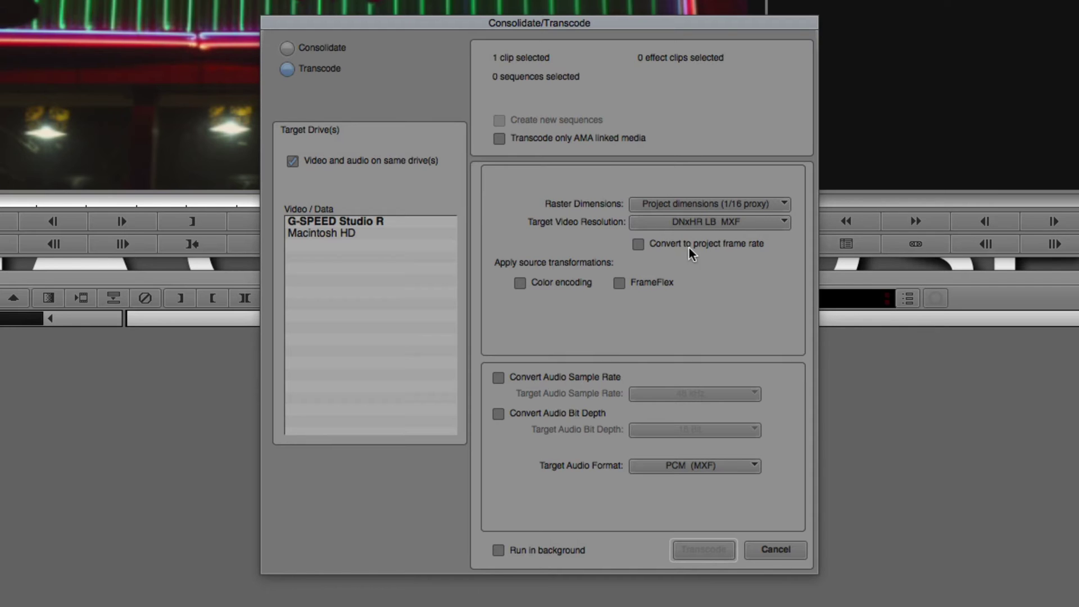
- Review the raster dimension choices for the transcode, cancel it, and turn the project proxy off
left_click(666, 203)
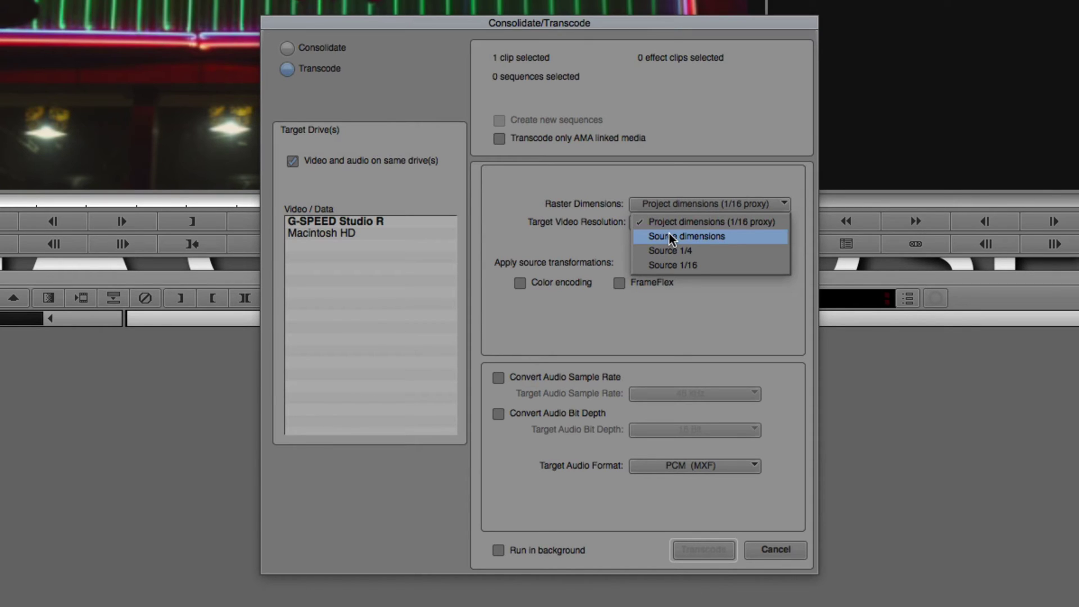
left_click(777, 552)
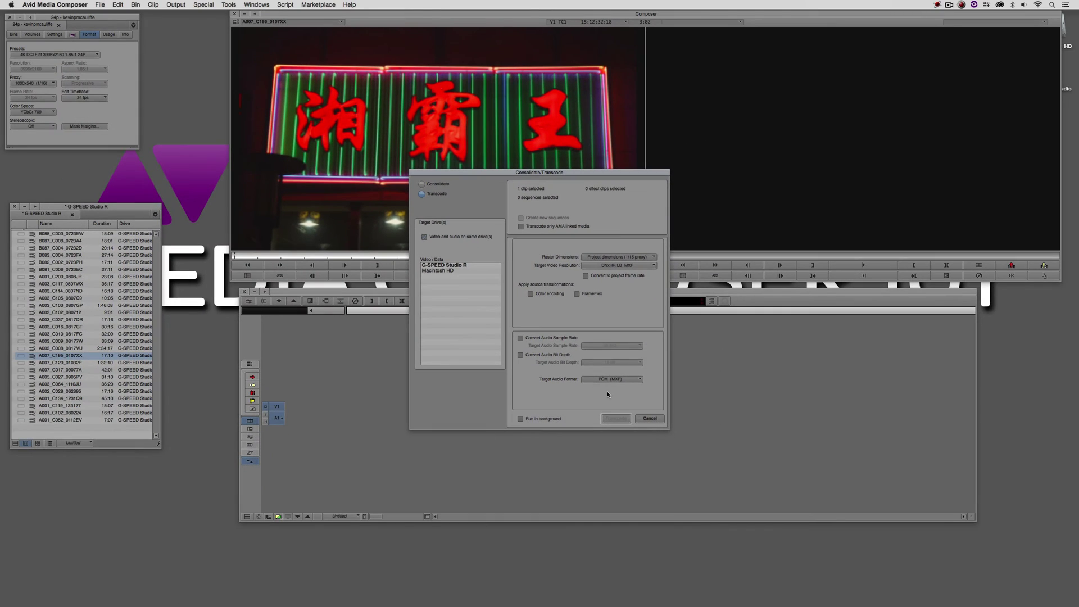
left_click(729, 499)
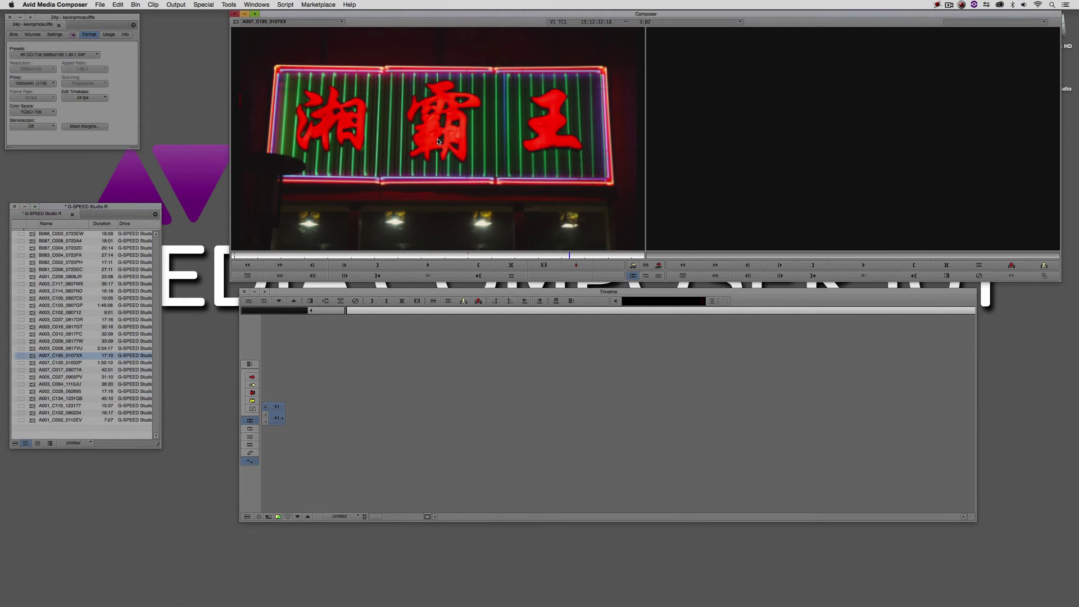
left_click(33, 83)
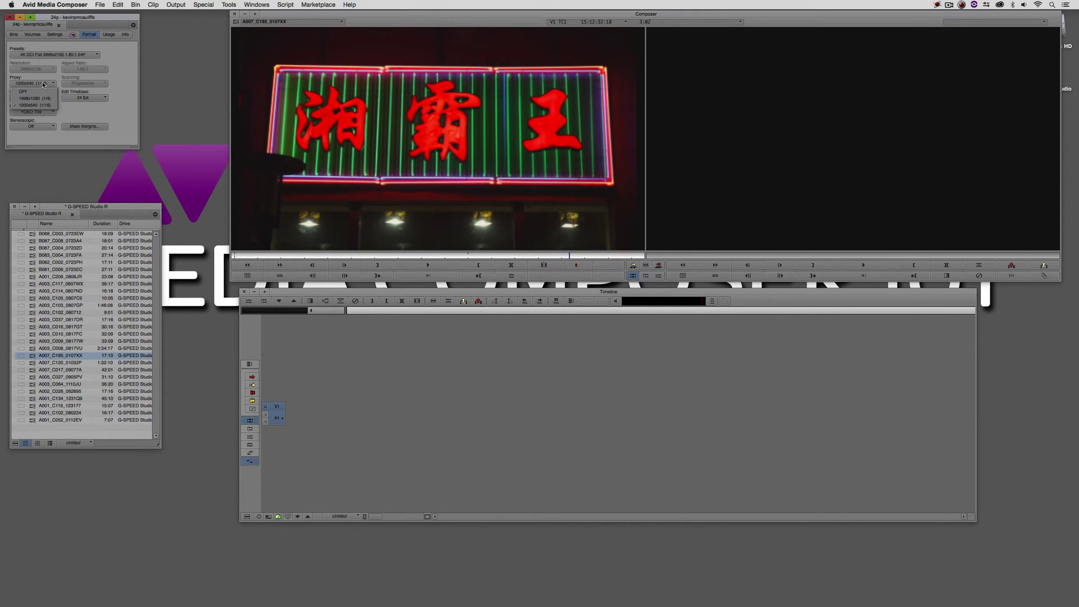
left_click(441, 153)
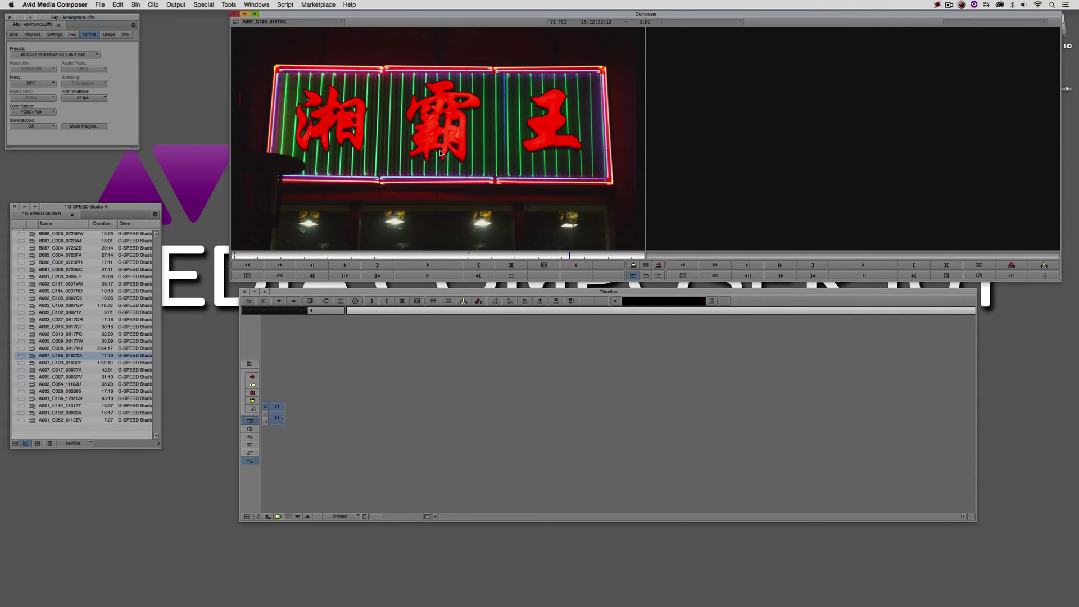
- Inspect the transcode options for clip A007_C195_0107XX with G-SPEED Studio R as the target drive, and cancel the transcode
right_click(32, 360)
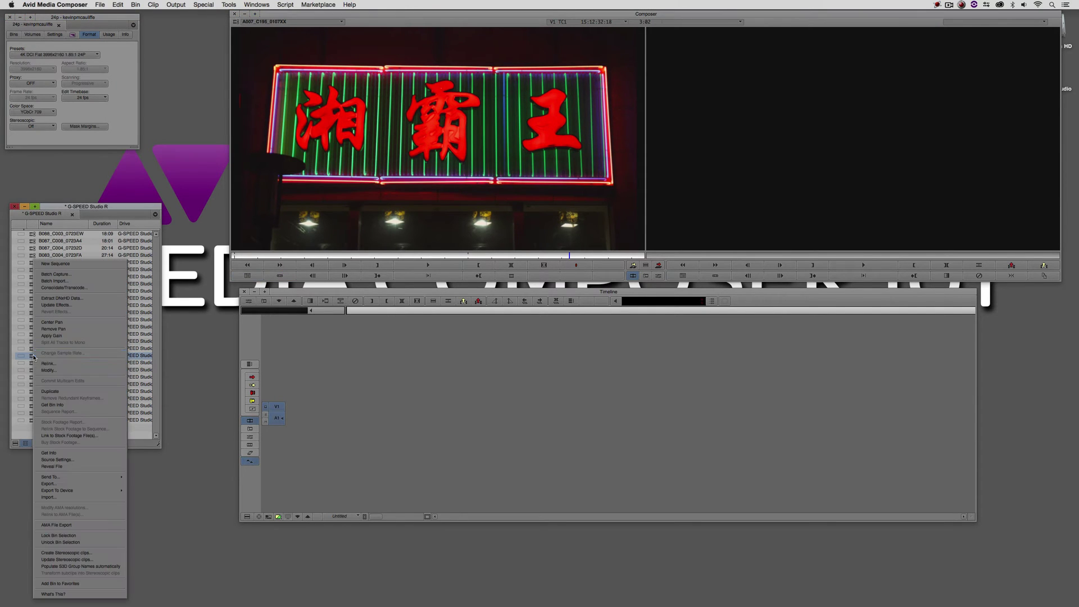
left_click(86, 286)
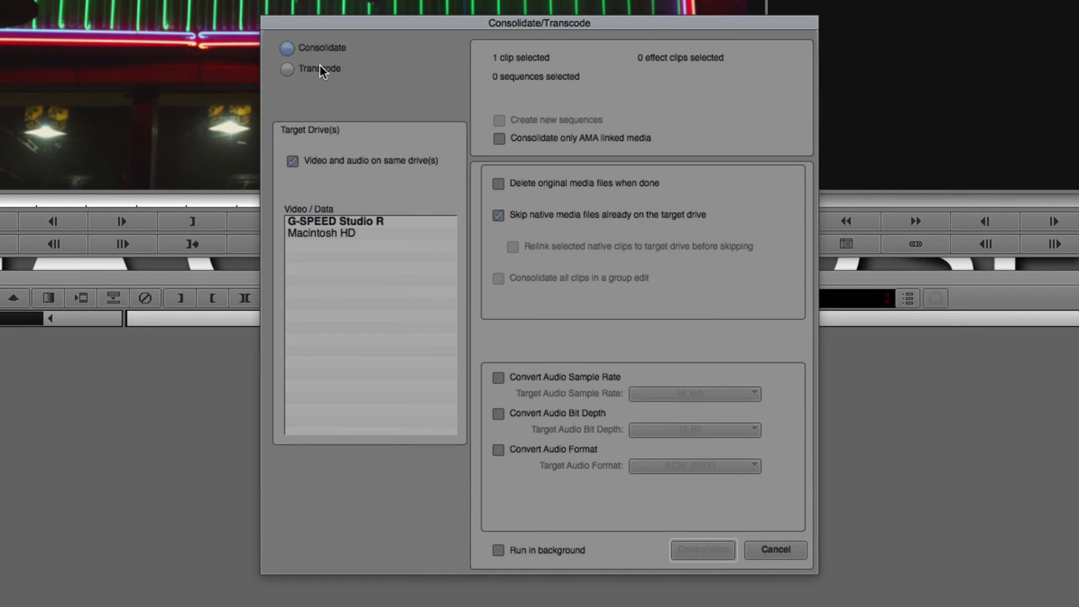
left_click(320, 70)
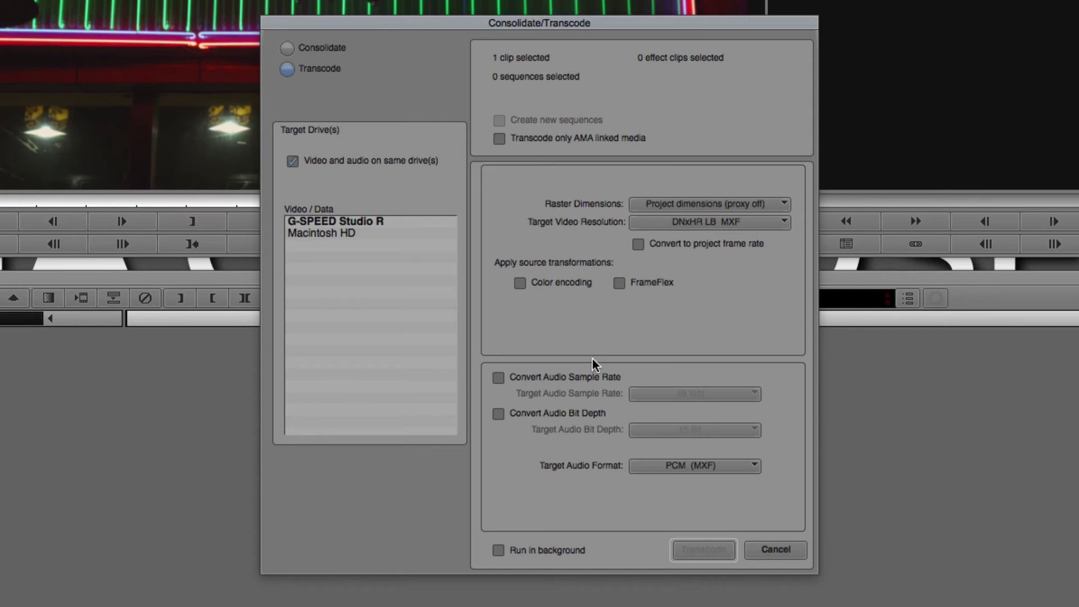
left_click(346, 221)
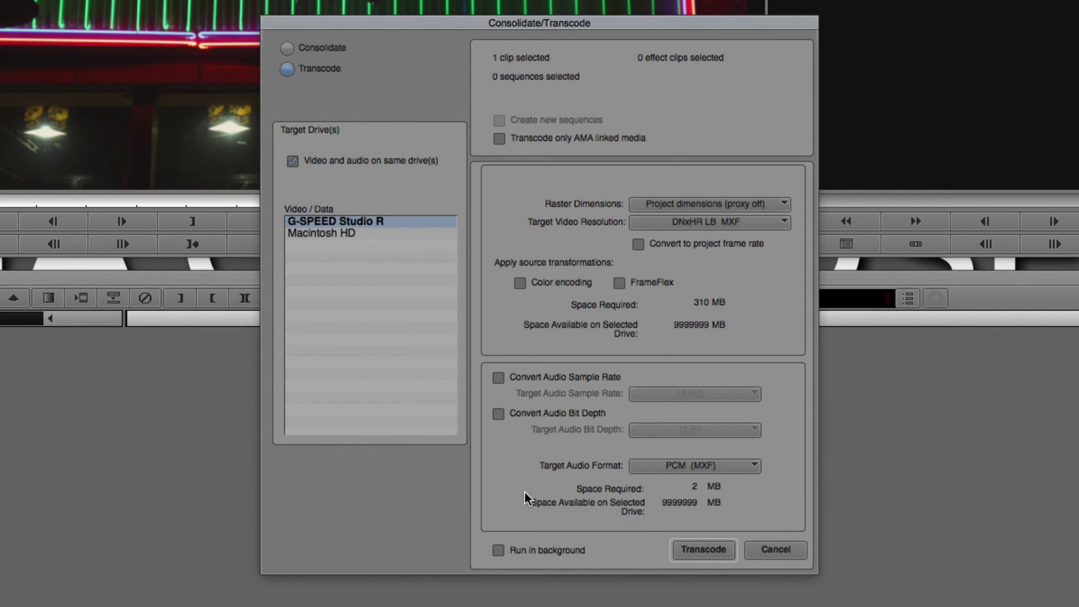
left_click(710, 549)
left_click(783, 548)
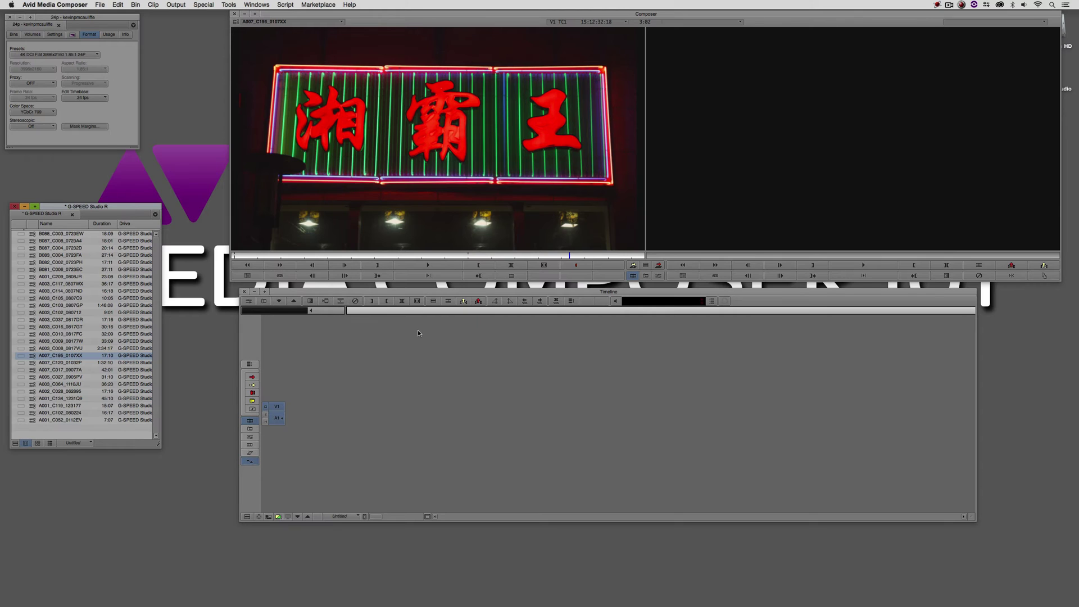
- Delete all master clips from the G-SPEED Studio R bin and close the bin
left_click(69, 434)
key("super+a")
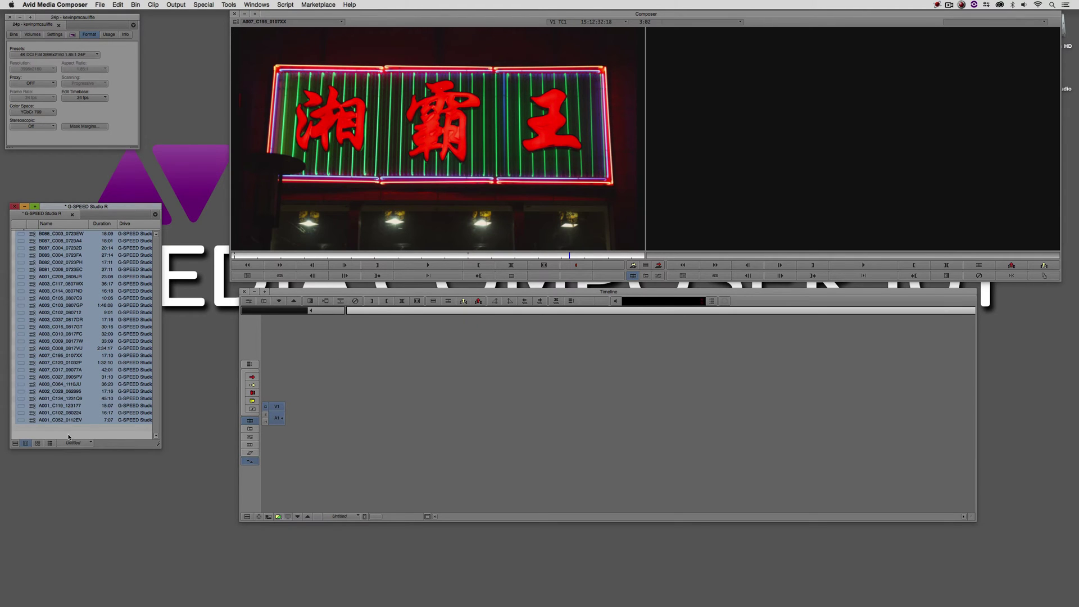
key("Delete")
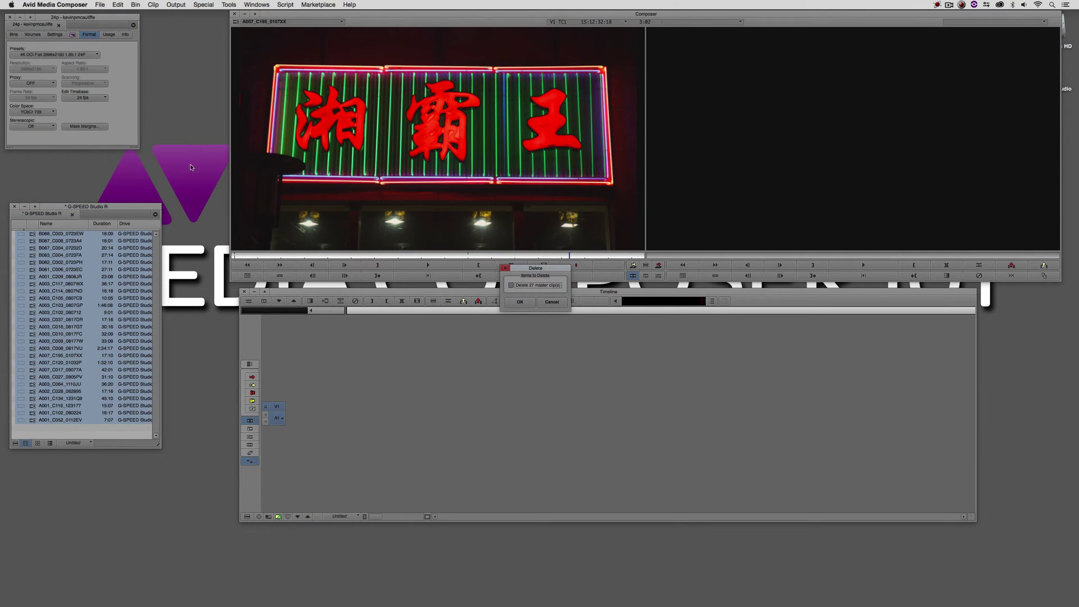
key("Return")
left_click_drag(83, 200, 157, 200)
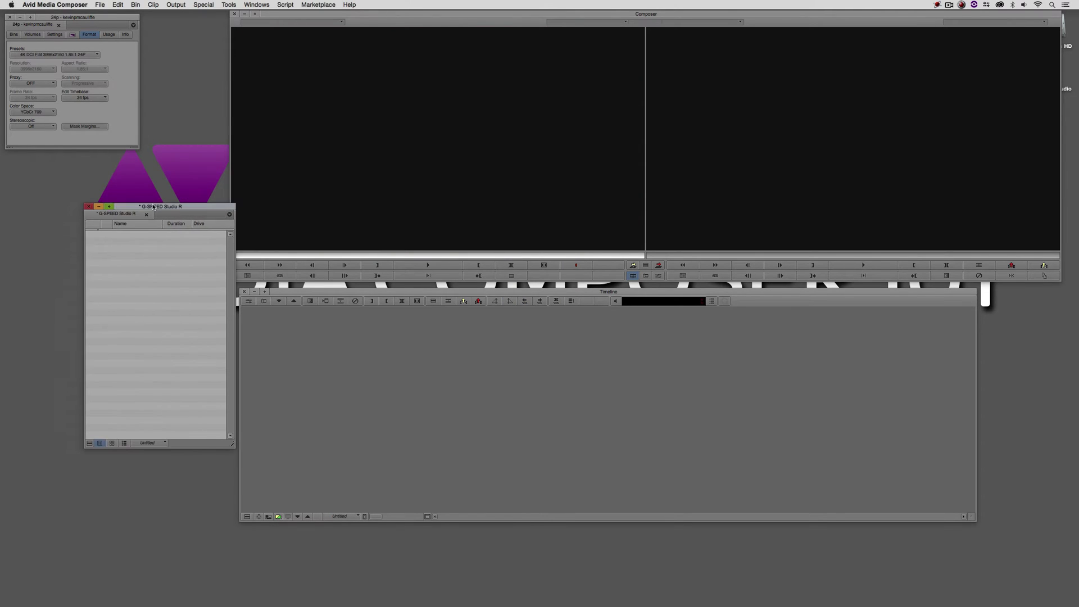
left_click(89, 206)
- Open the Transcodes 24p bin and place its window beside the timeline, below the project window
left_click(12, 34)
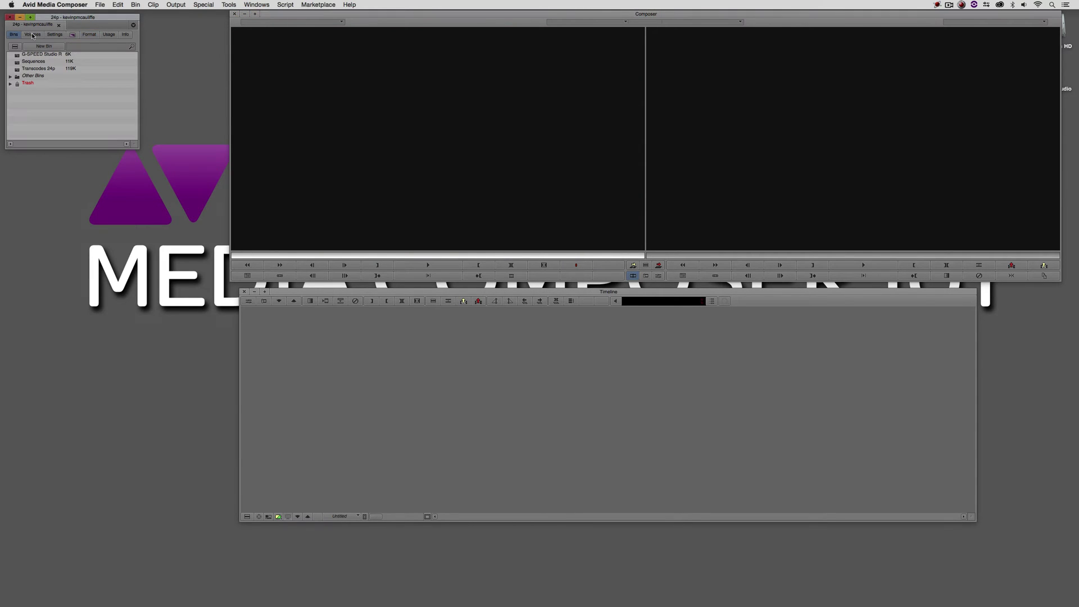
double_click(18, 69)
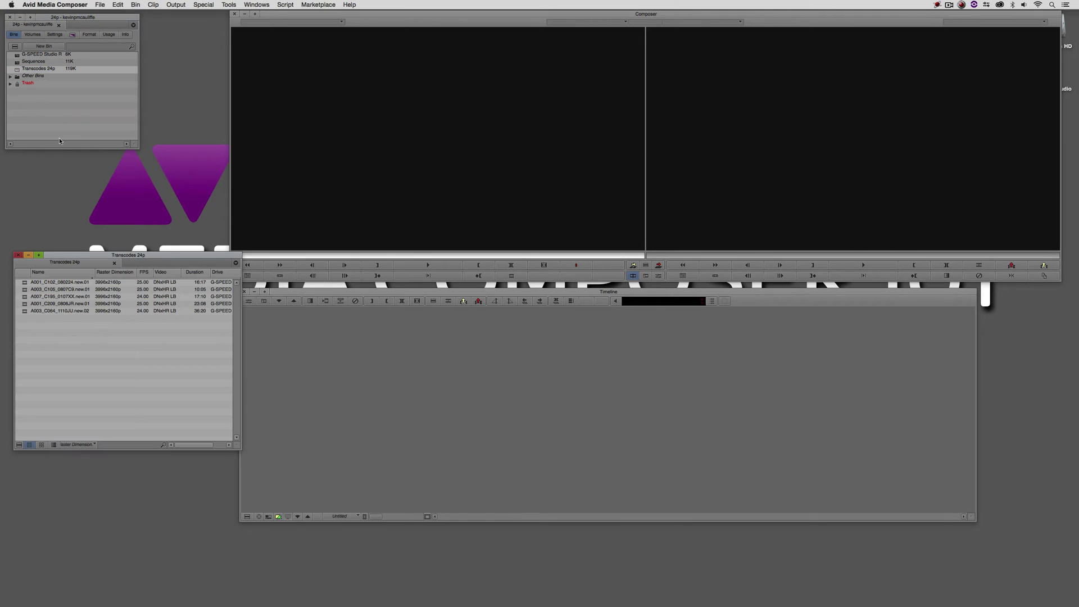
left_click_drag(71, 256, 60, 242)
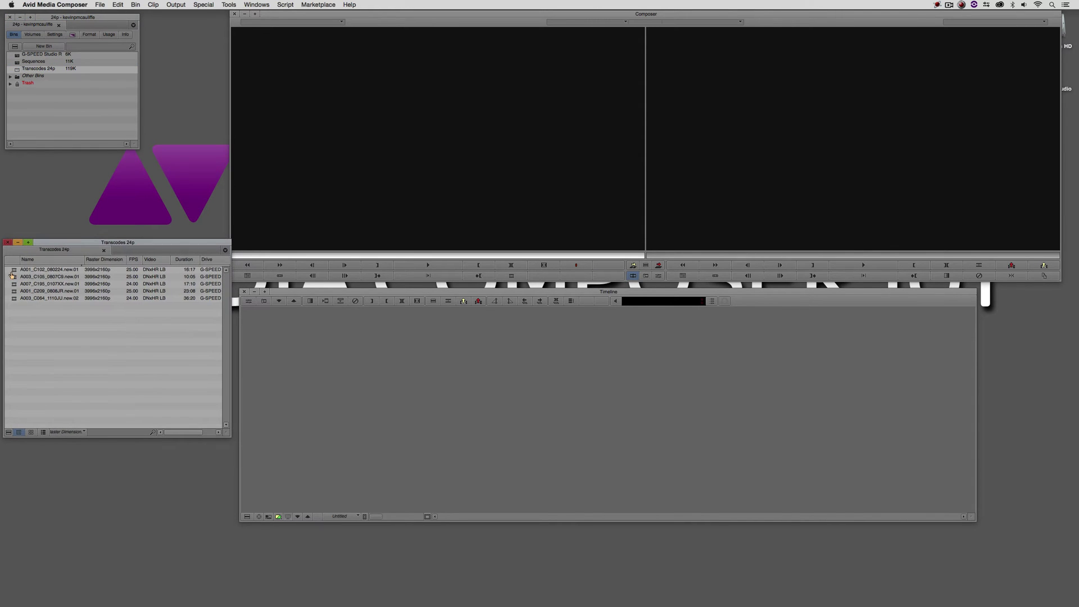
- Preview the transcoded clips in the Transcodes 24p bin one after another in the source monitor
double_click(33, 270)
double_click(14, 277)
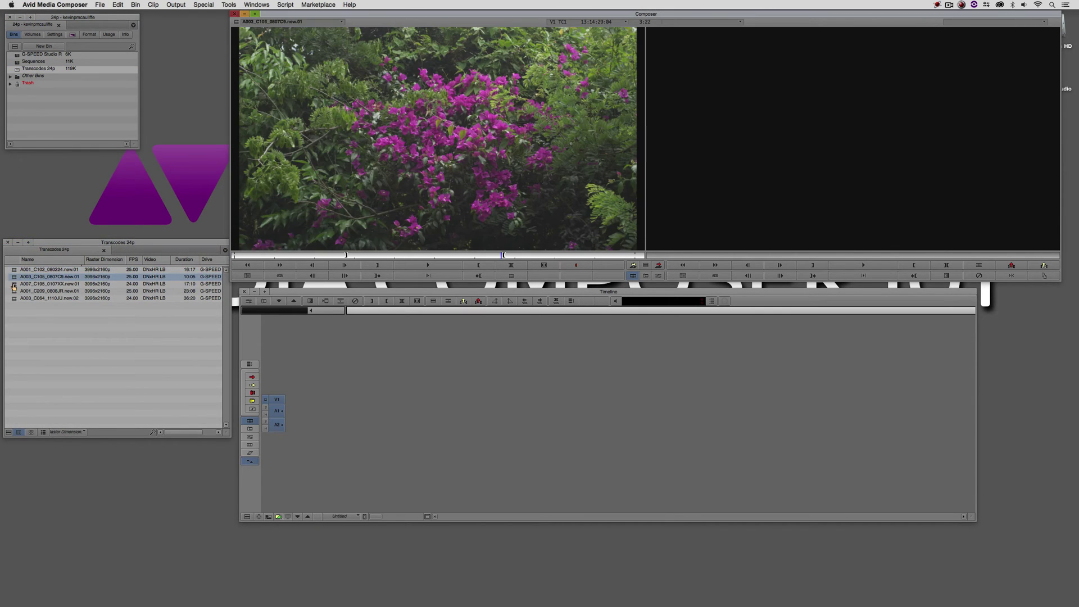
double_click(14, 283)
double_click(14, 291)
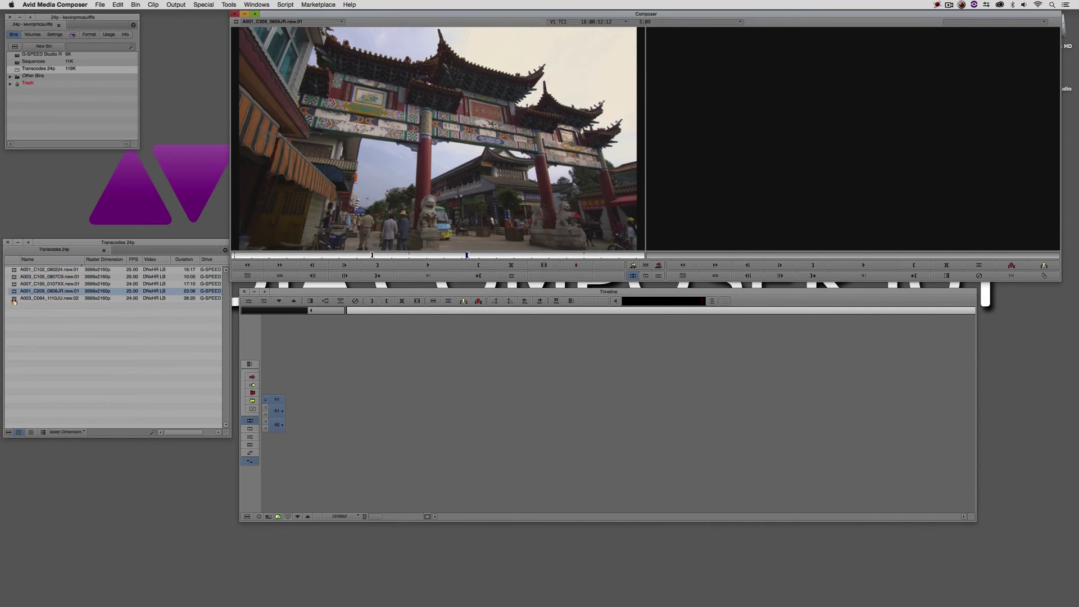
double_click(14, 298)
double_click(16, 290)
double_click(14, 283)
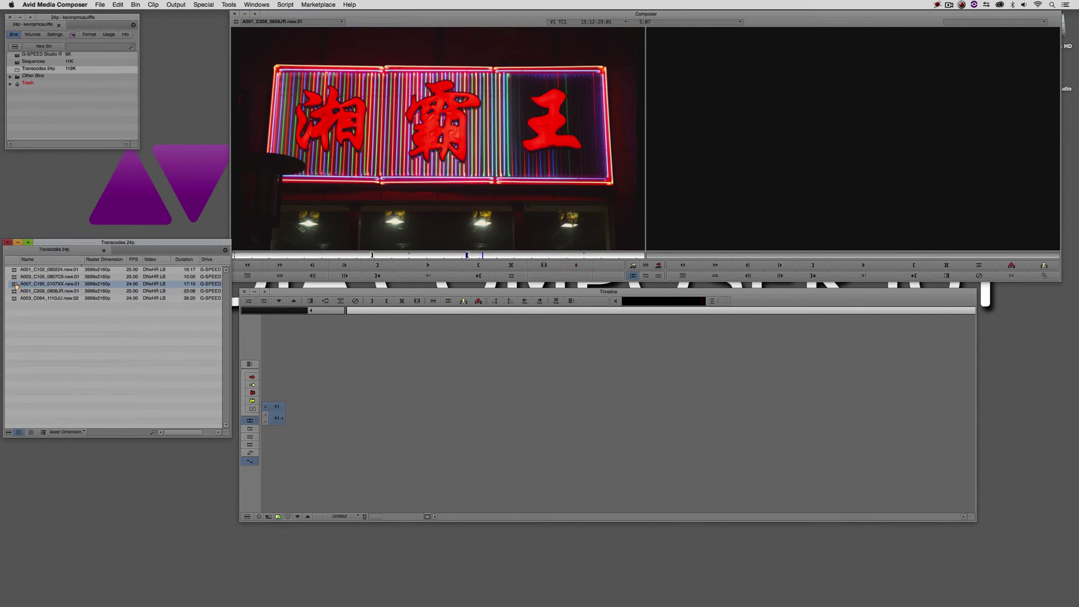
double_click(14, 277)
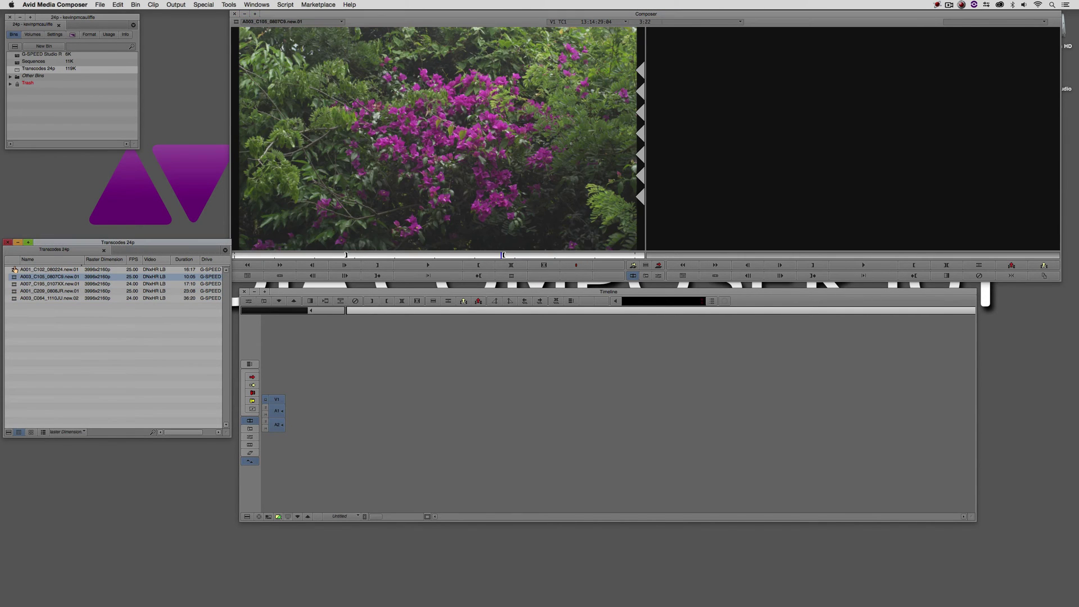
double_click(13, 270)
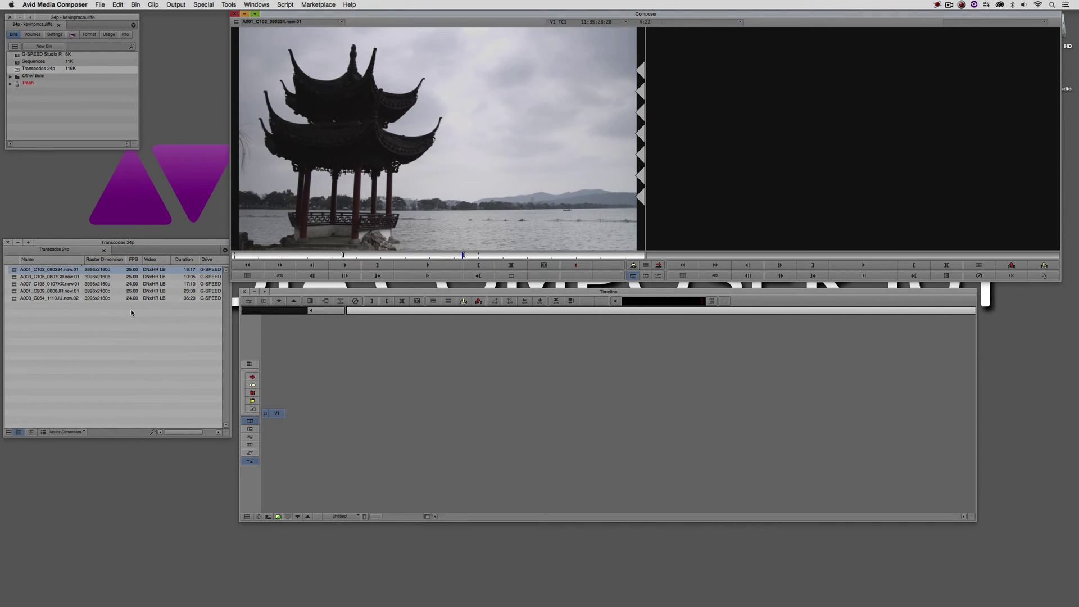
double_click(15, 291)
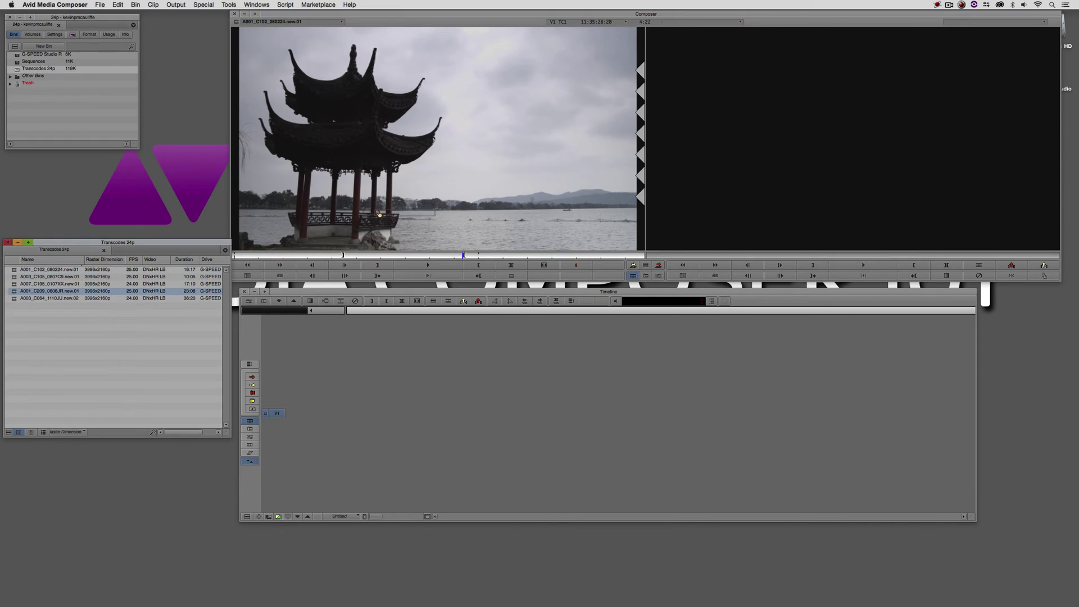
- Create a new sequence and overwrite the marked part of A007_C195_0107XX.new.01 into it
double_click(20, 284)
key("super+shift+n")
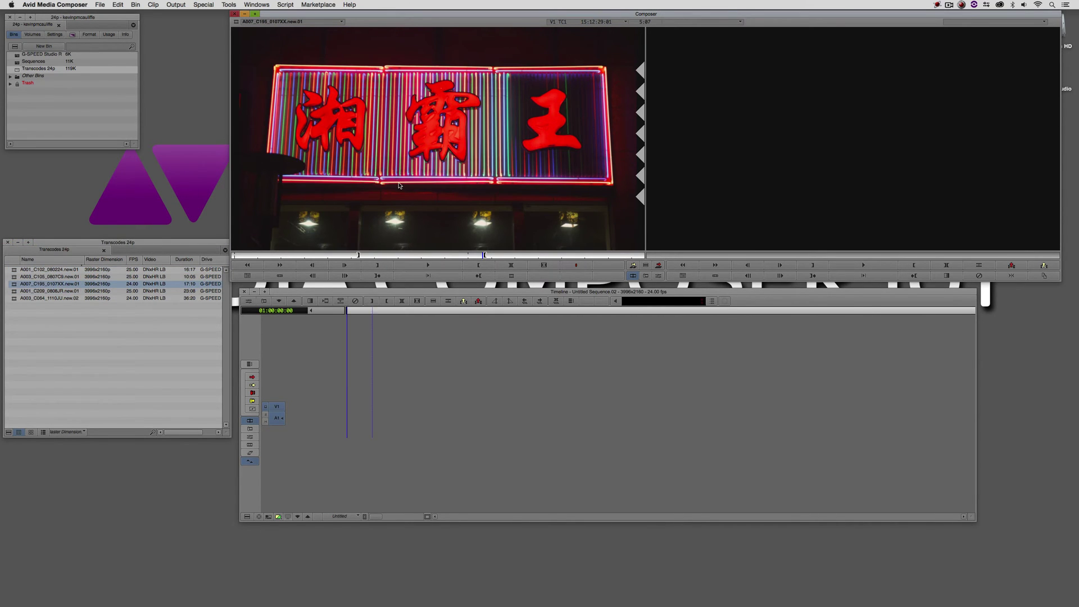
key("b")
- Park inside the A007_C195_0107XX.new.01 segment, check it for FrameFlex parameters in the Effect Editor, and return to source/record editing
mouse_move(586, 416)
left_mouse_down()
mouse_move(872, 410)
mouse_move(599, 409)
left_mouse_up()
key("j")
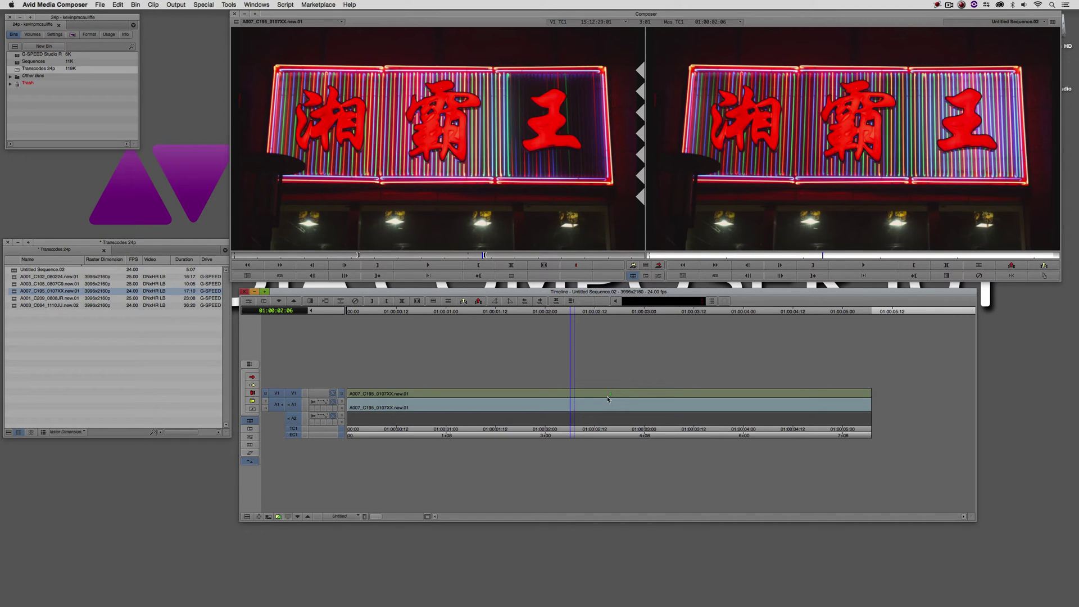
key("ctrl+e")
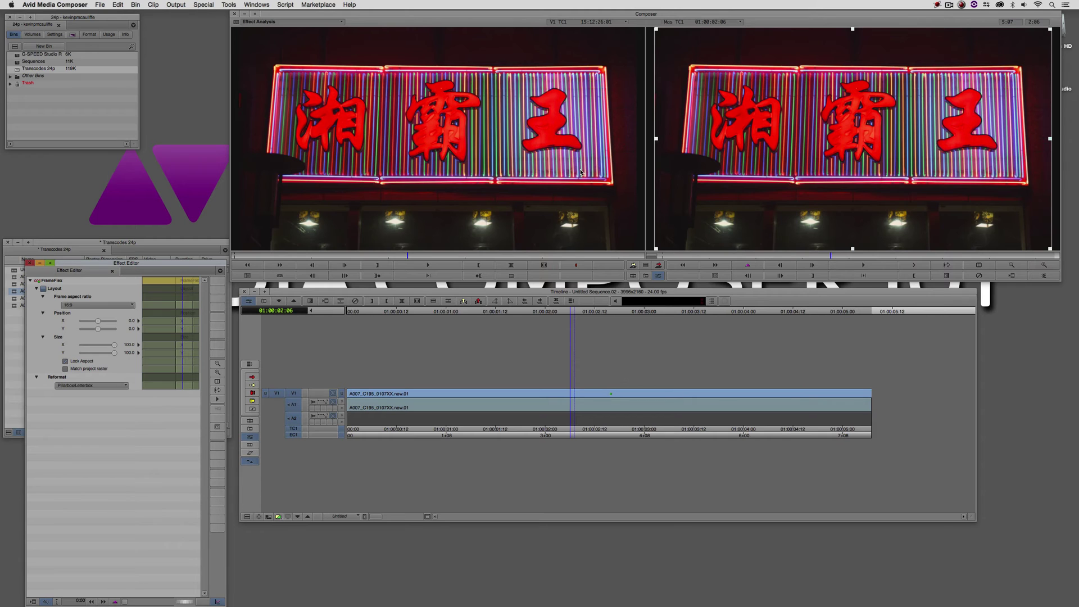
key("ctrl+e")
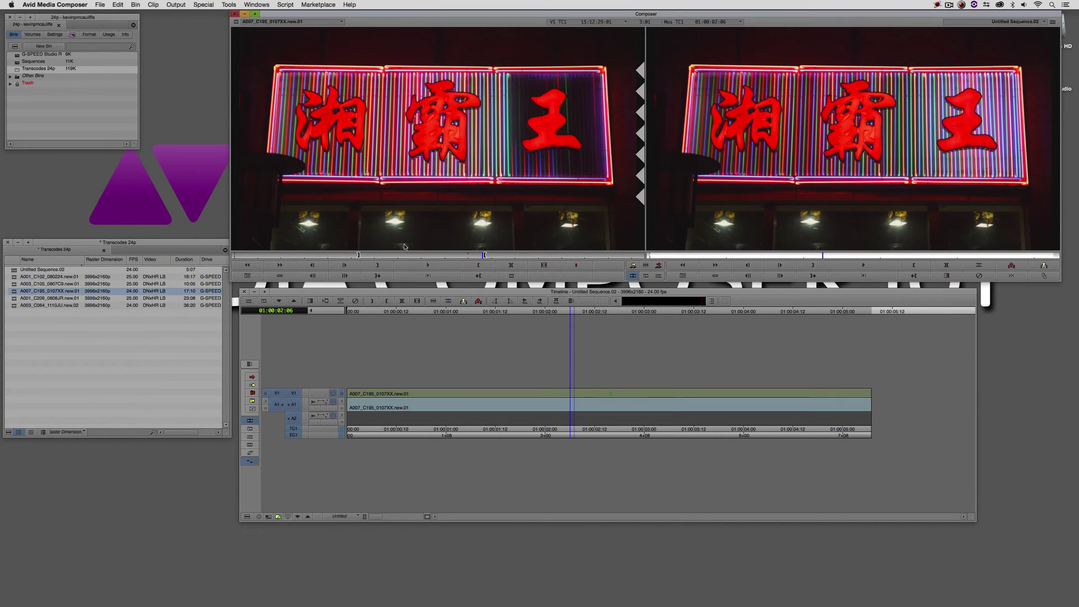
- Splice the marked part of A003_C105_0807C9.new.01 onto the end of the sequence
double_click(21, 283)
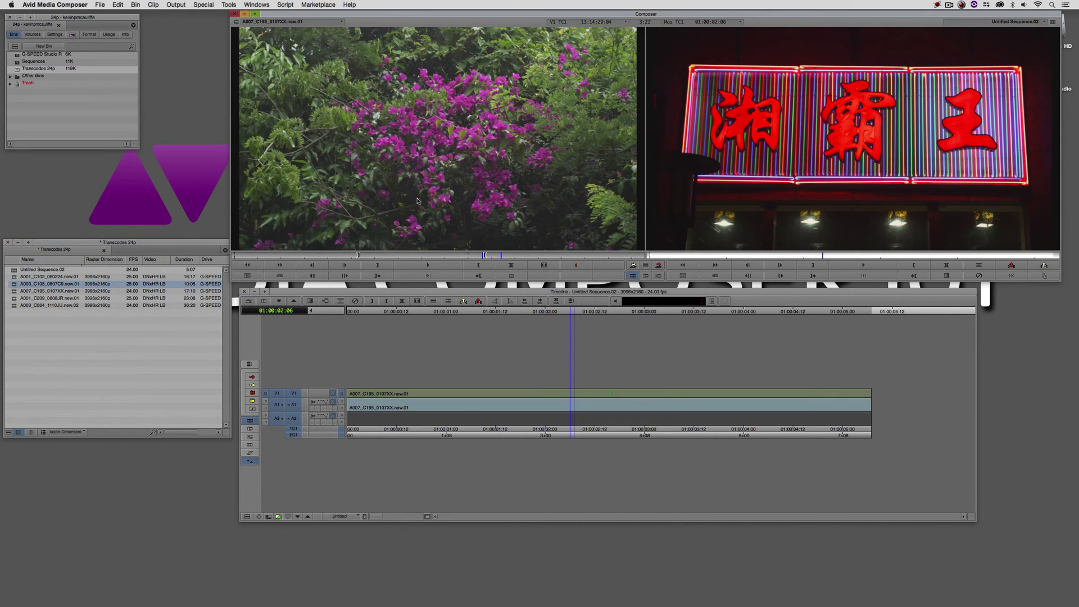
key("End")
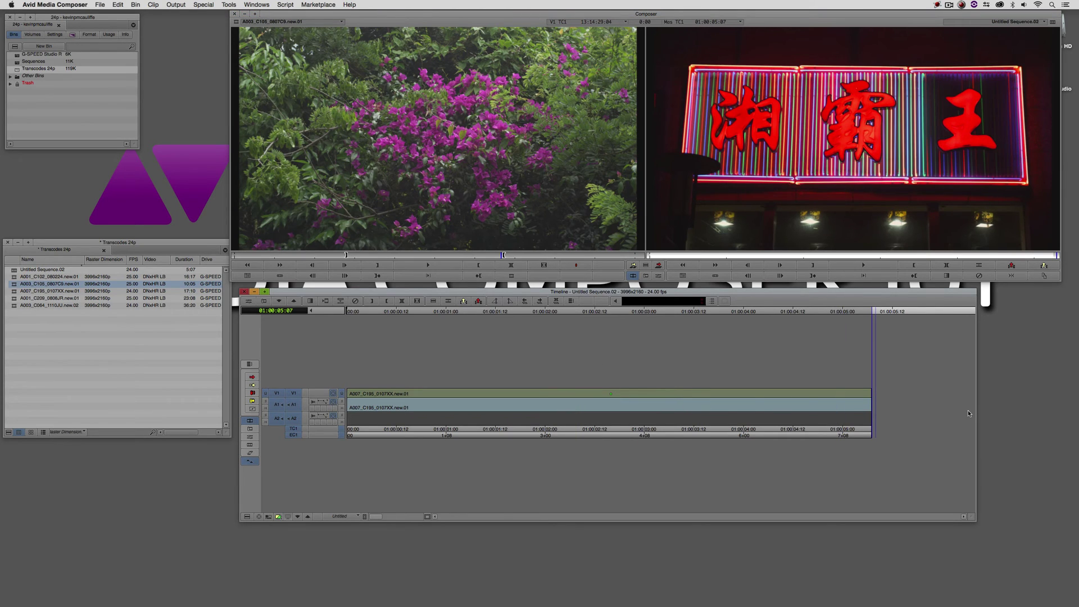
key("v")
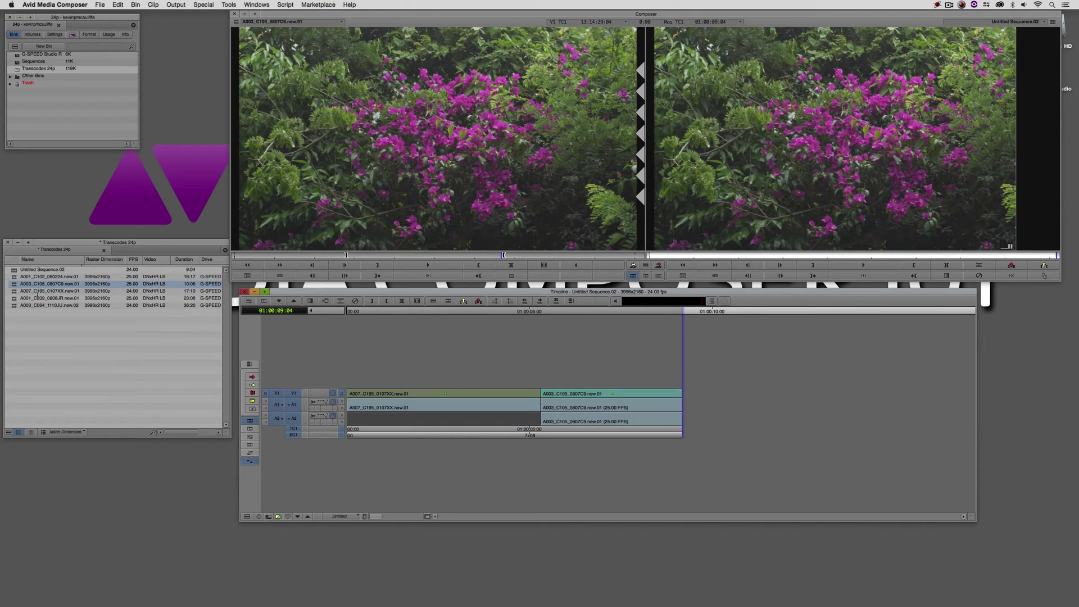
- Splice the marked part of A003_C064_1110JU.new.02 onto the end of the sequence
double_click(16, 306)
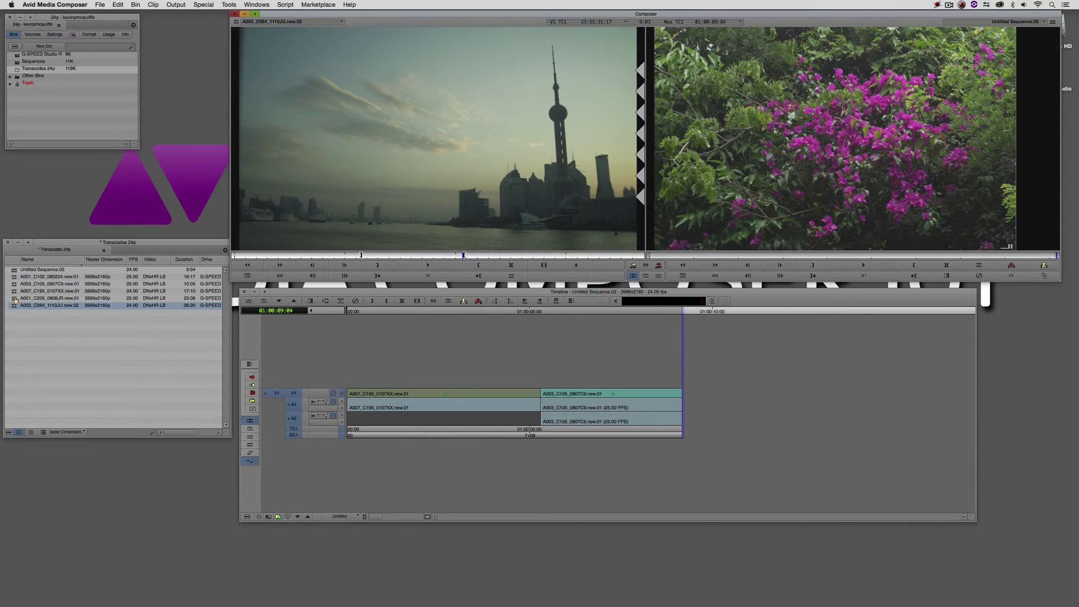
left_click(443, 437)
key("End")
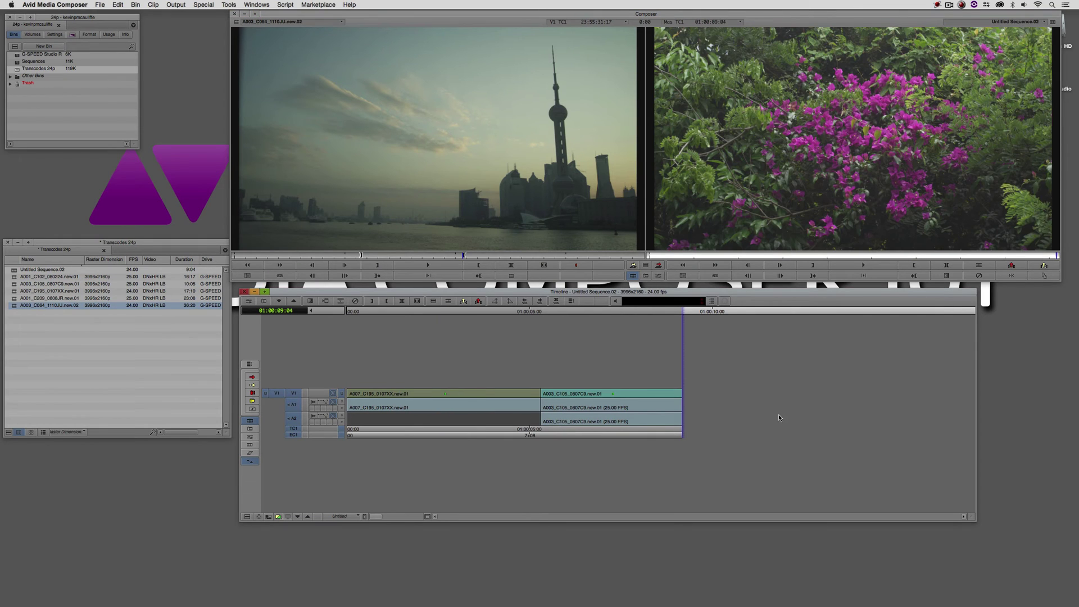
left_click(366, 180)
key("v")
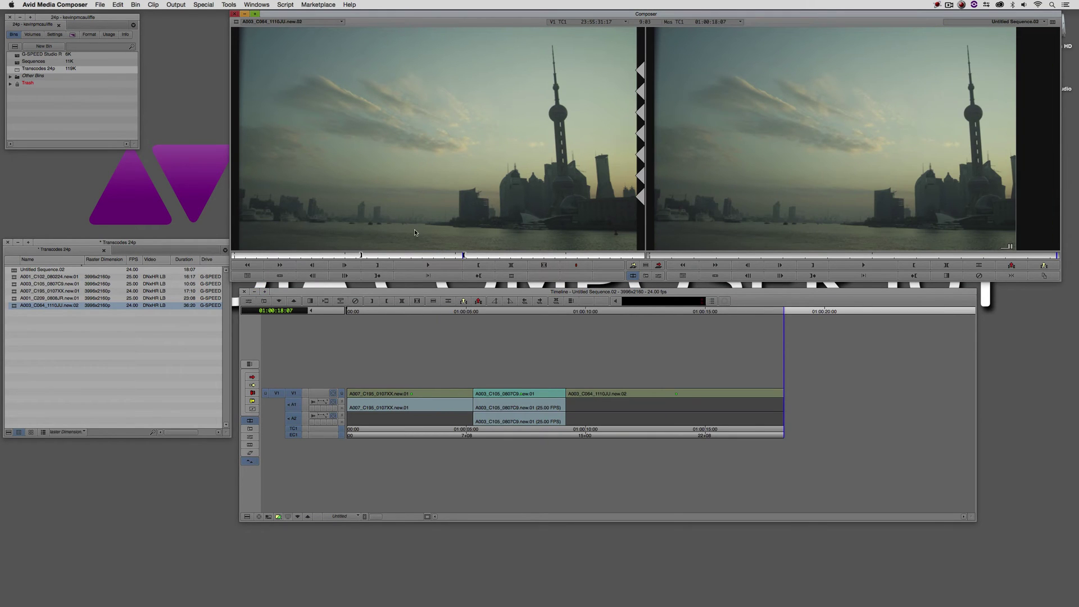
- Splice the marked parts of A001_C209_0808JR.new.01 and A001_C102_080224.new.01 onto the end of the sequence
double_click(16, 299)
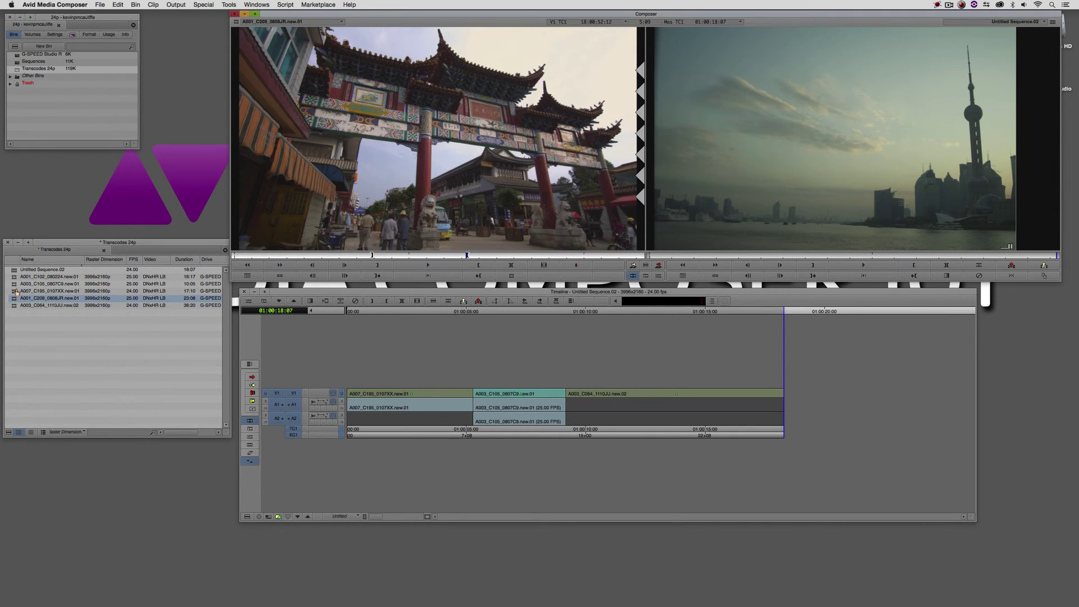
key("v")
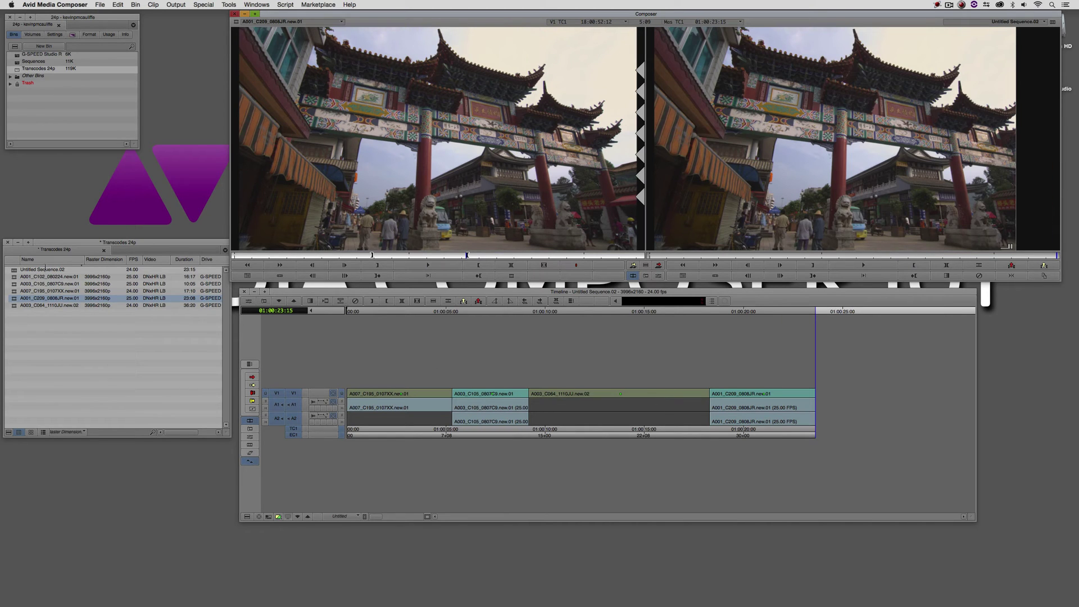
double_click(112, 290)
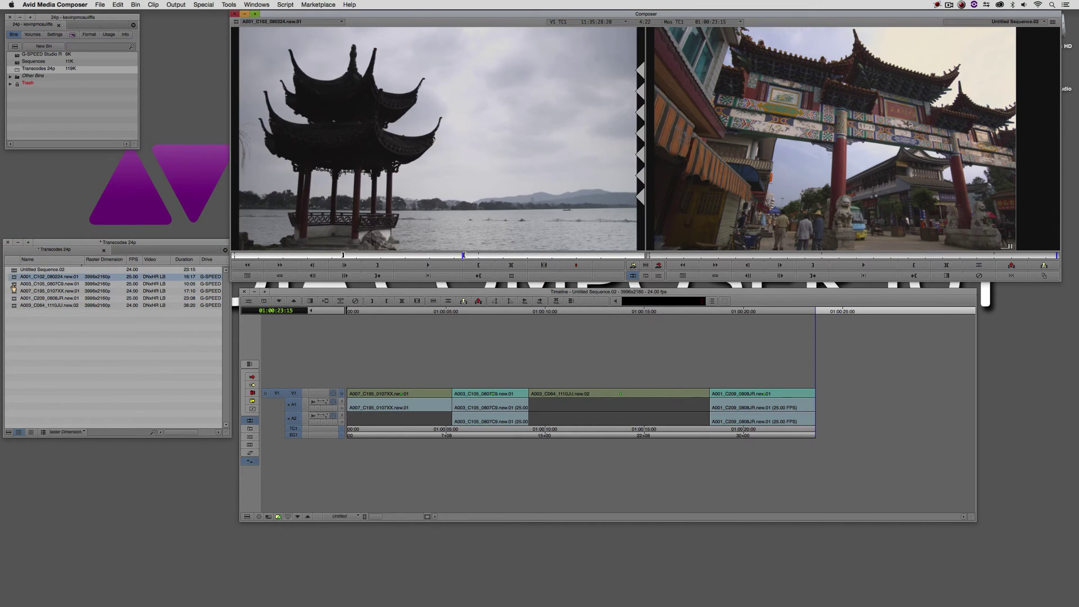
double_click(112, 284)
left_click_drag(511, 416, 862, 416)
double_click(112, 277)
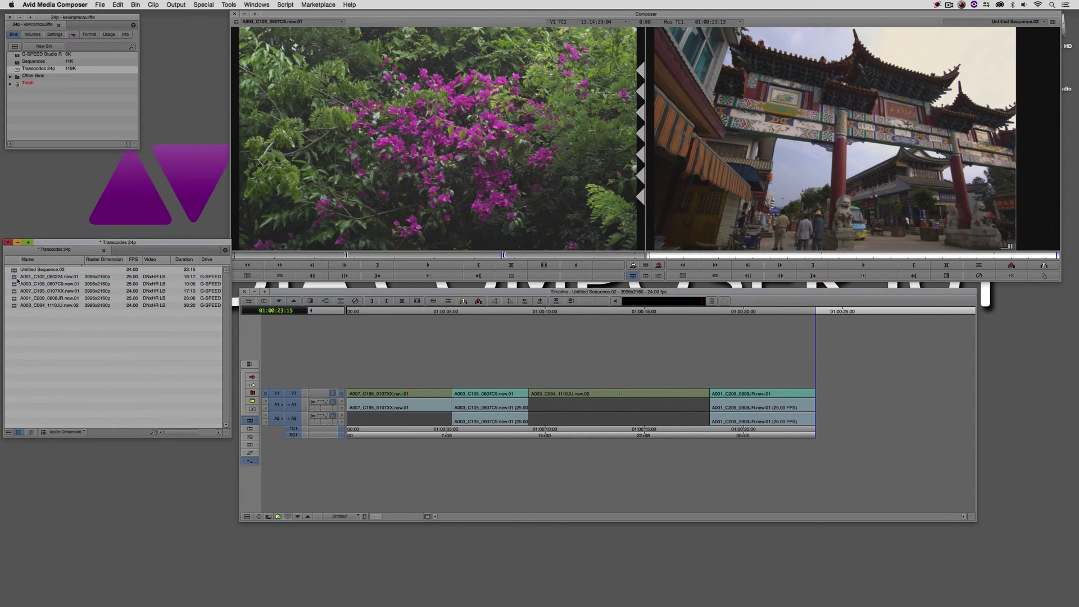
left_click_drag(336, 195, 799, 406)
left_click_drag(860, 419, 779, 408)
- Play the assembled sequence from its start and check playback across the 24 and 25 fps segments
key("Home")
key("space")
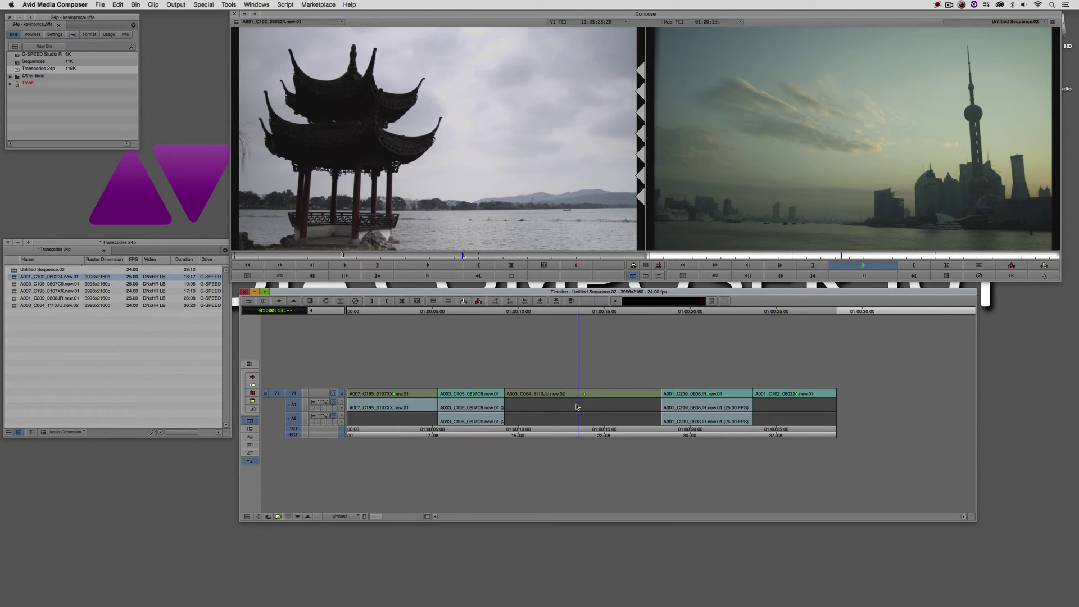
left_click(691, 407)
key("space")
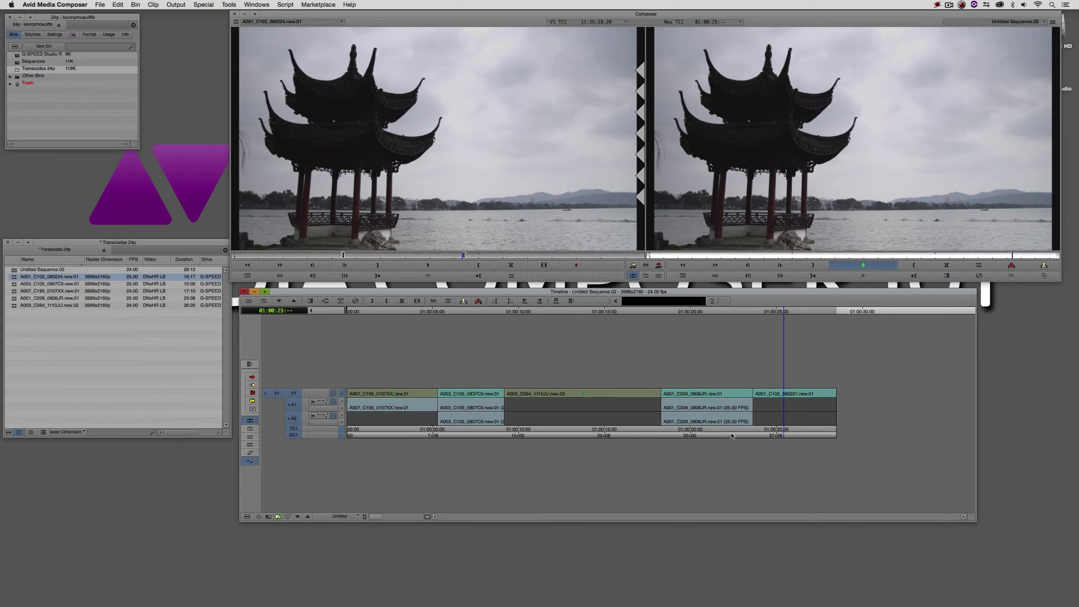
key("space")
left_click_drag(731, 403, 473, 405)
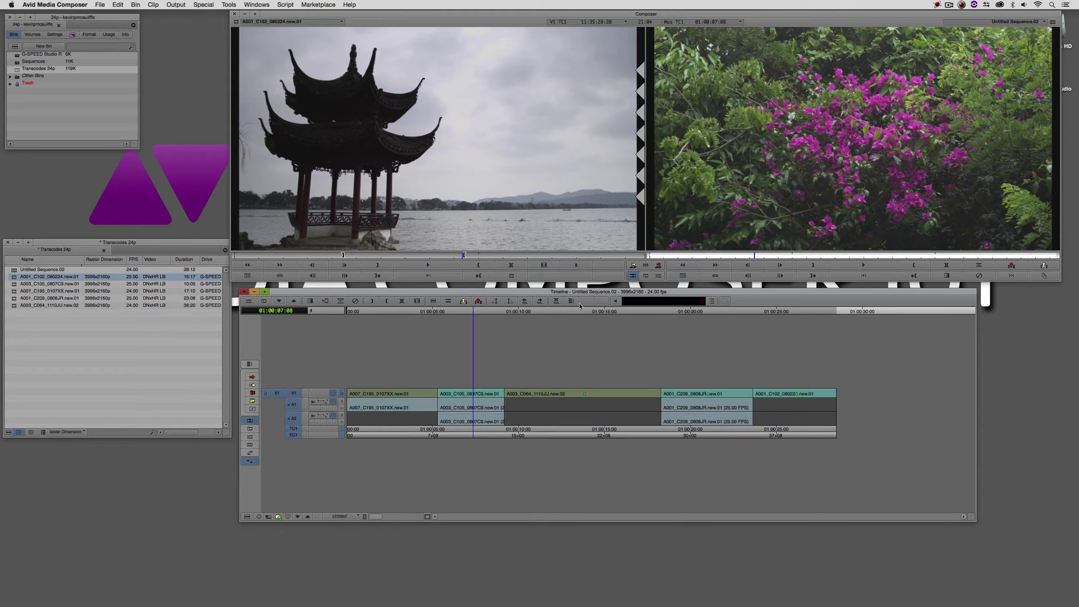
left_click_drag(406, 416, 576, 395)
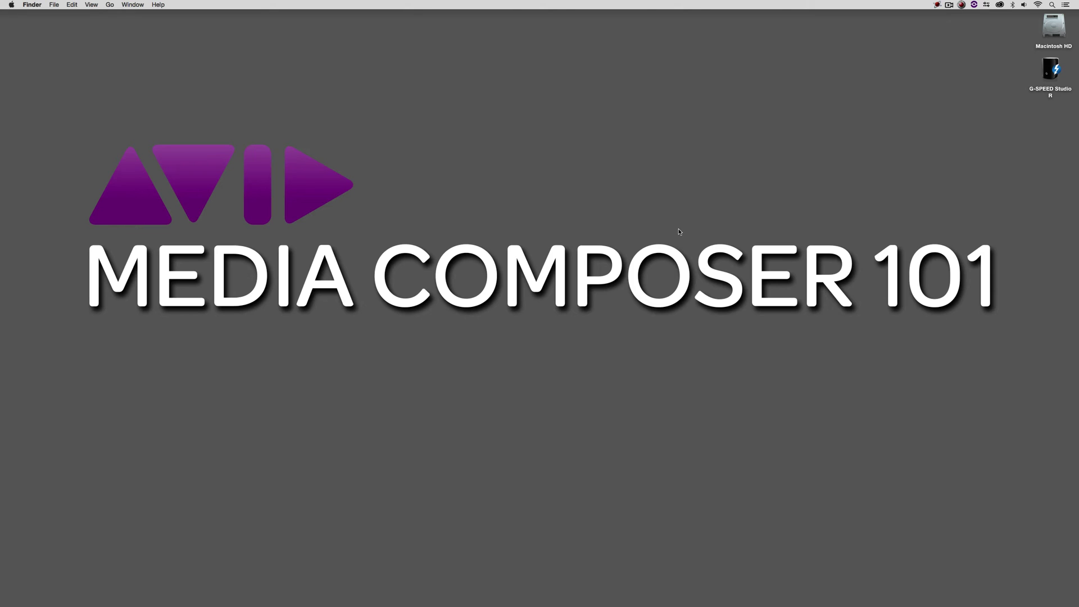
- Switch to REDCINE-X PRO, open the RED Footage folder, and view clip A003_C064_1110JU enlarged
key("super+Tab")
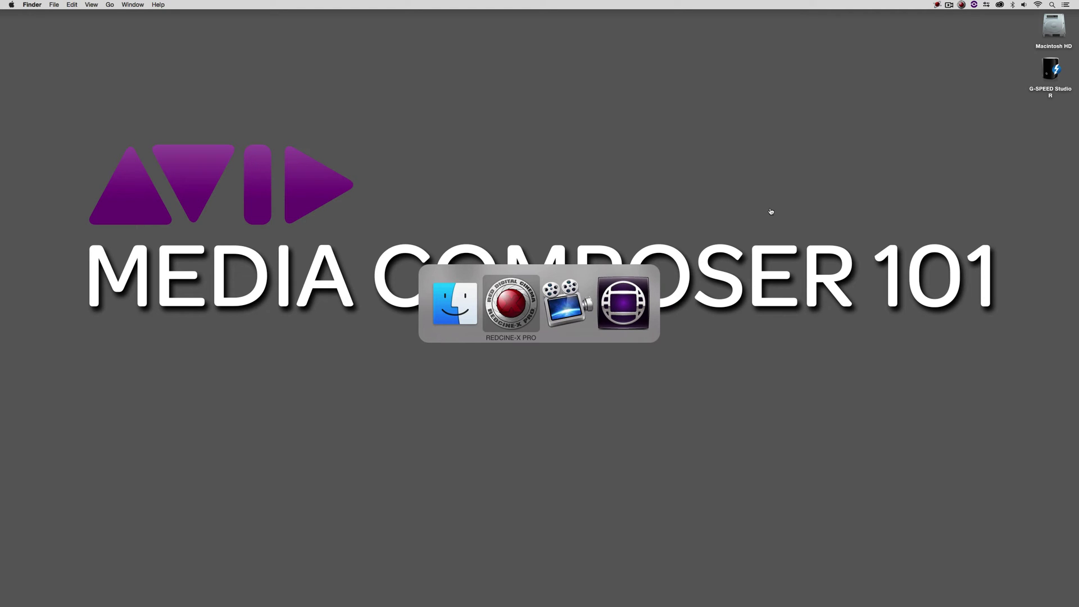
key("super+Tab")
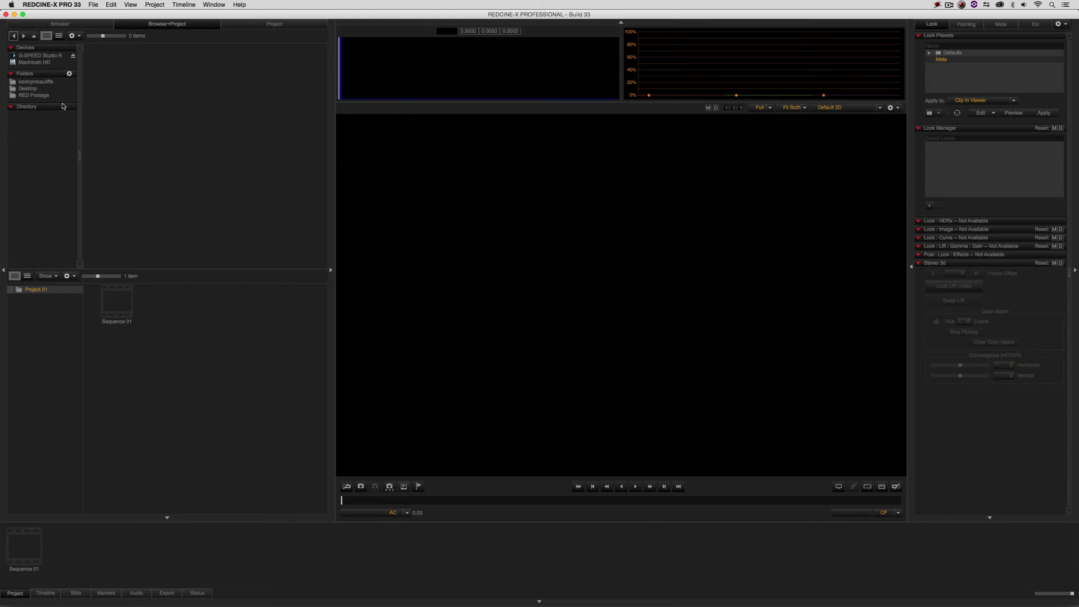
left_click(26, 95)
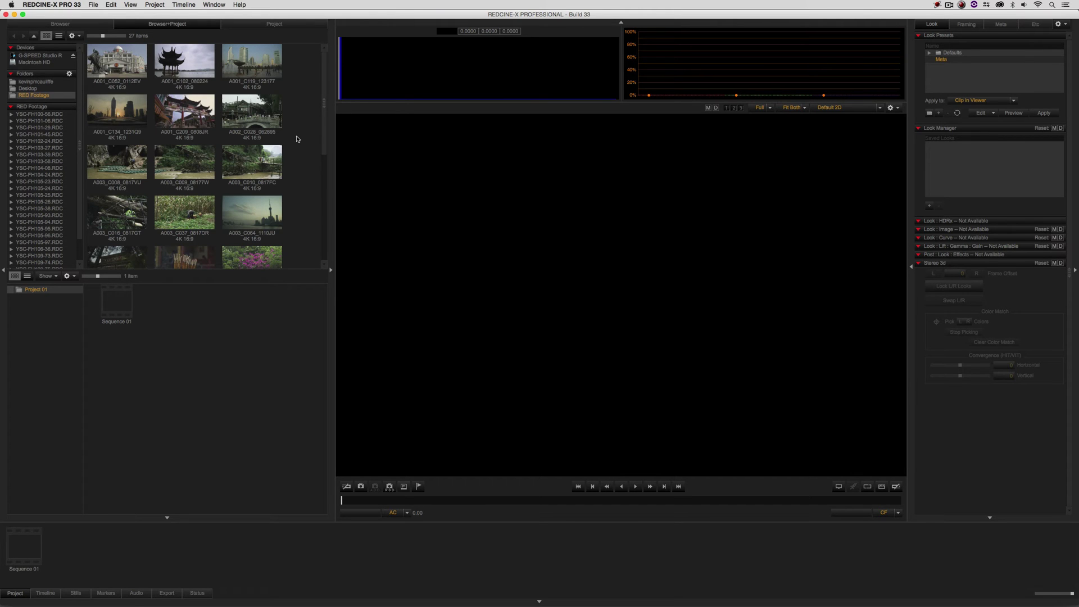
left_click_drag(324, 94, 329, 207)
scroll(314, 147, "up", 8)
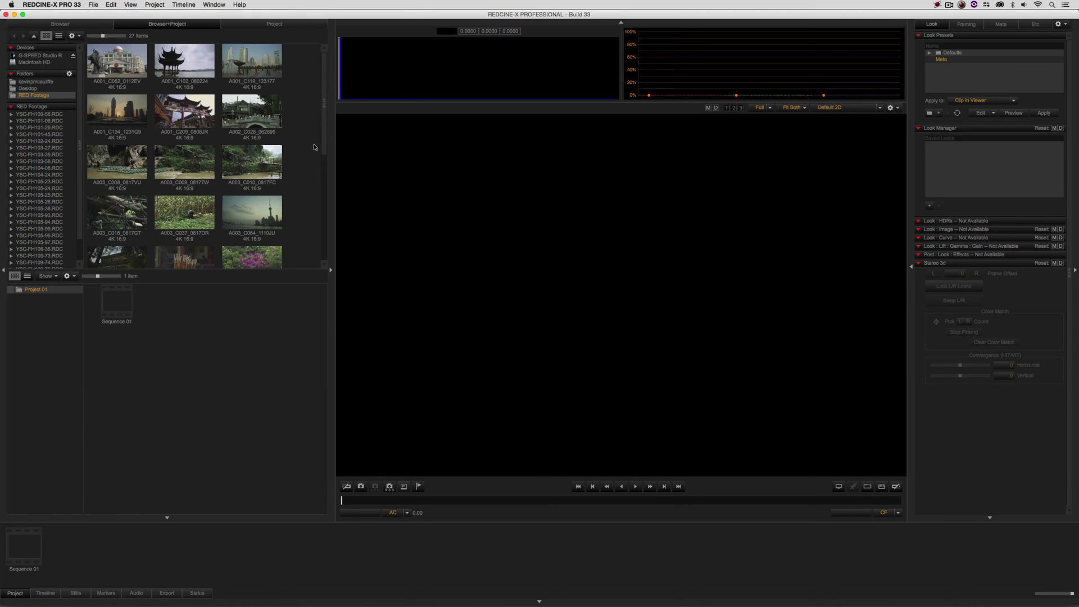
left_click(256, 215)
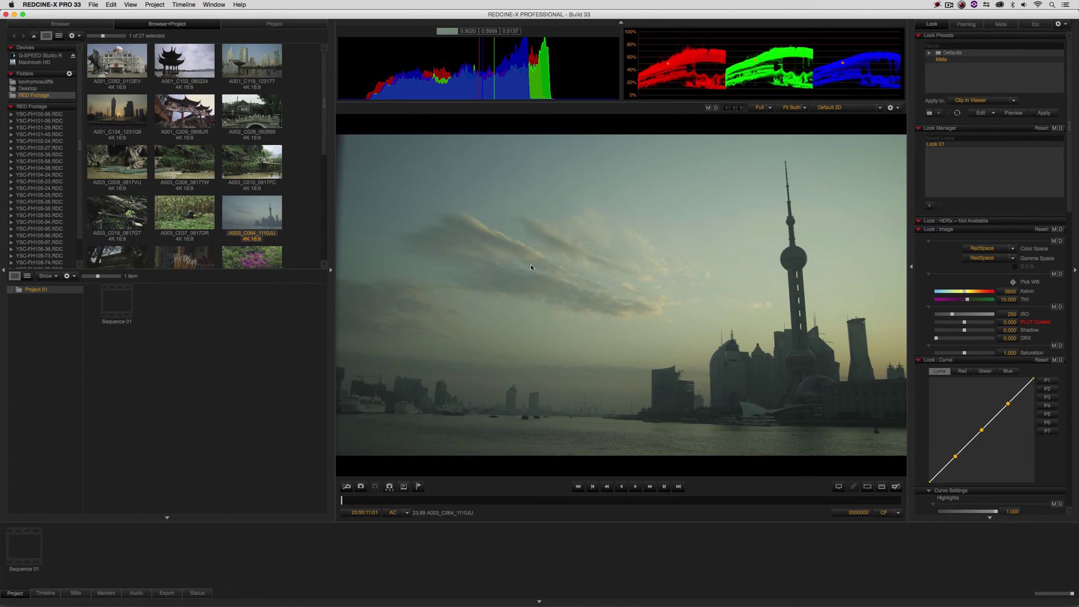
left_click(531, 264)
left_click(531, 267)
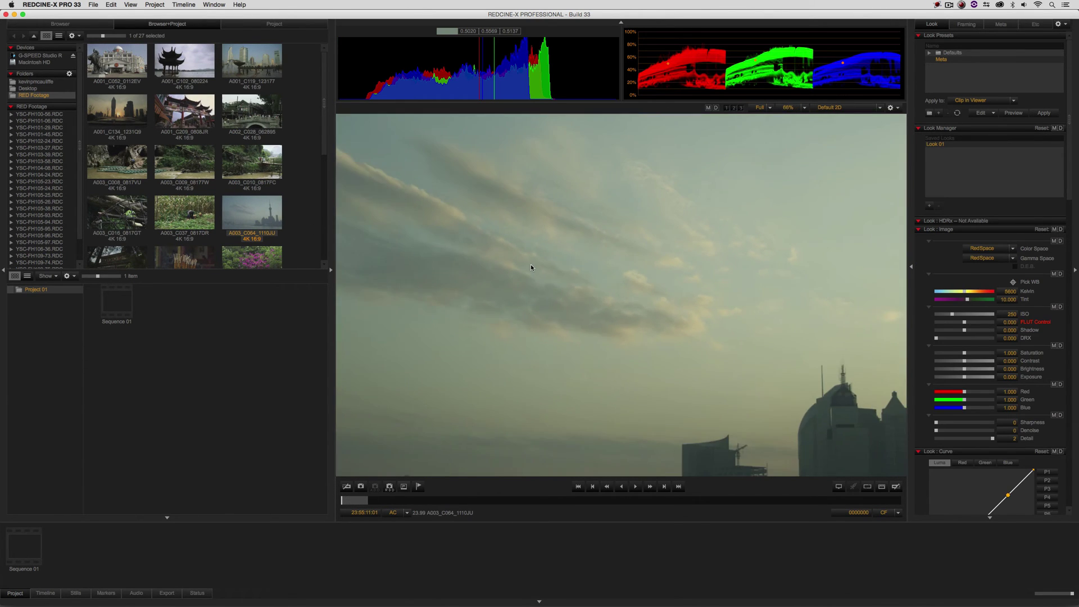
- Compare clip A003_C064_1110JU in REDCINE-X PRO with its transcoded segment in the Media Composer sequence
key("super+Tab")
key("super+Tab")
key("super+Tab")
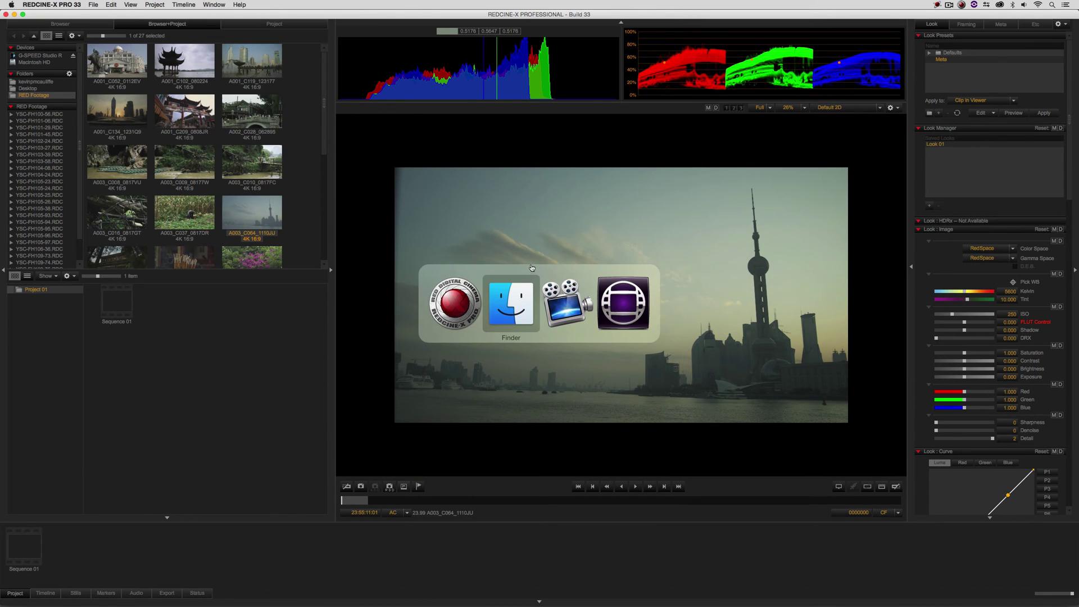
key("super+Tab")
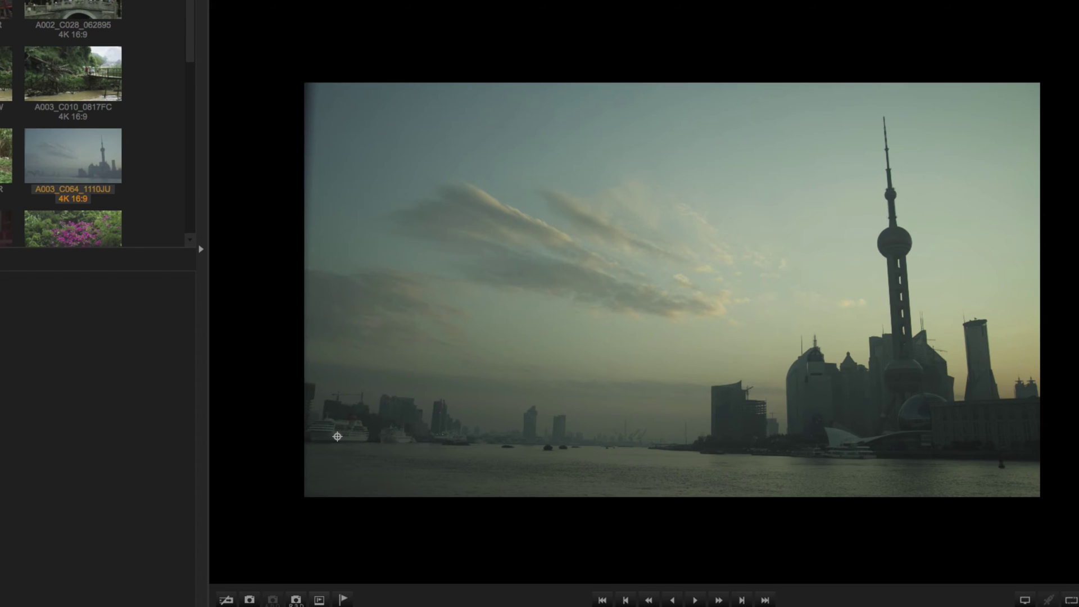
left_click(336, 443)
key("super+Tab")
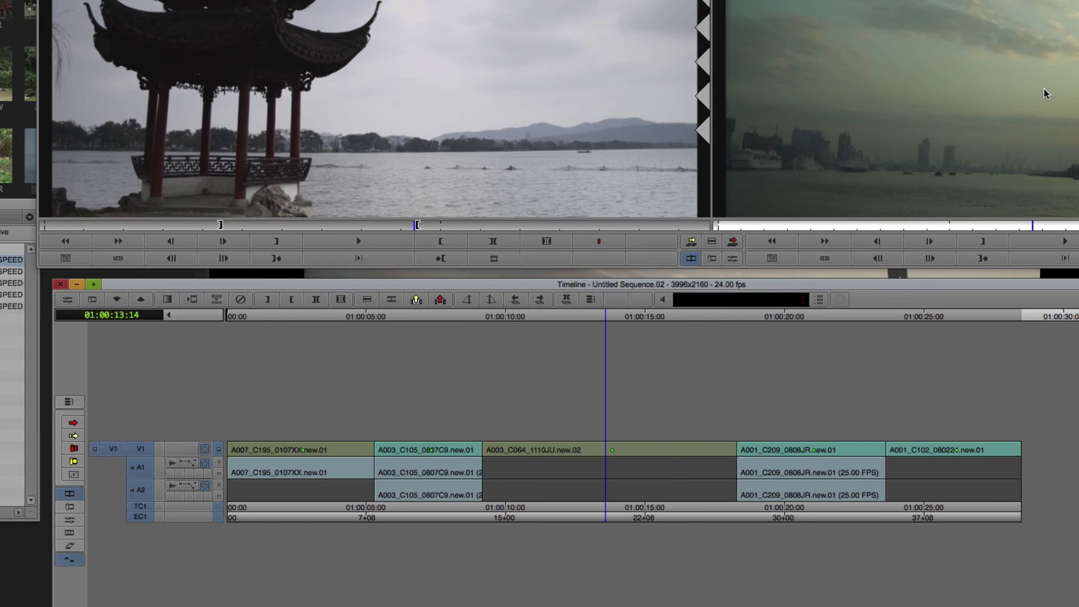
key("super+Tab")
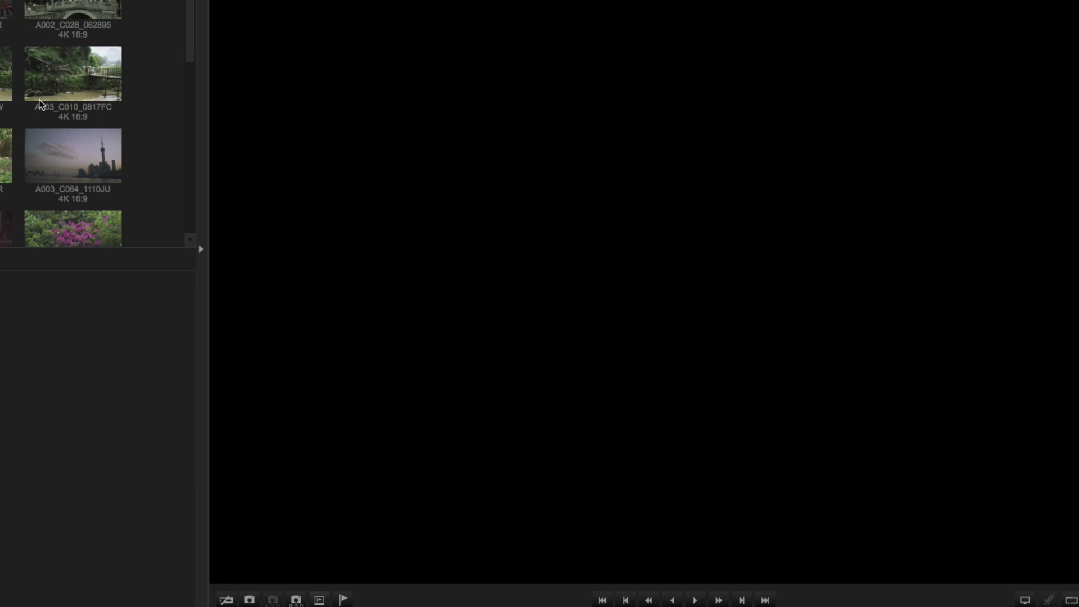
left_click(72, 161)
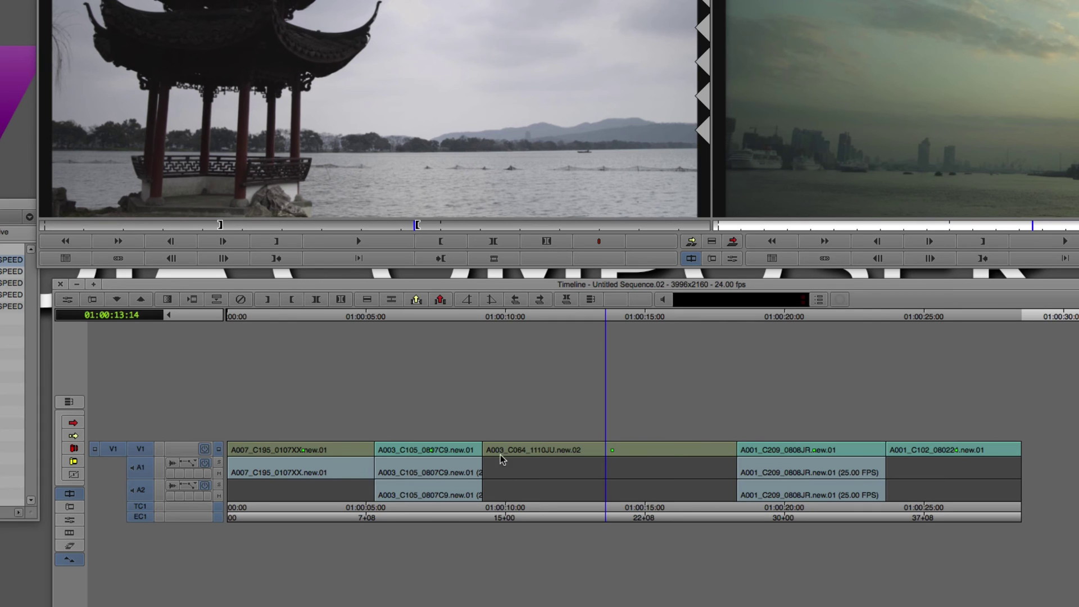
- Mark the whole sequence on V1 and create a DNxHR LB MXF video mixdown in the Transcodes 24p bin on G-SPEED Studio R
left_click_drag(540, 449, 203, 460)
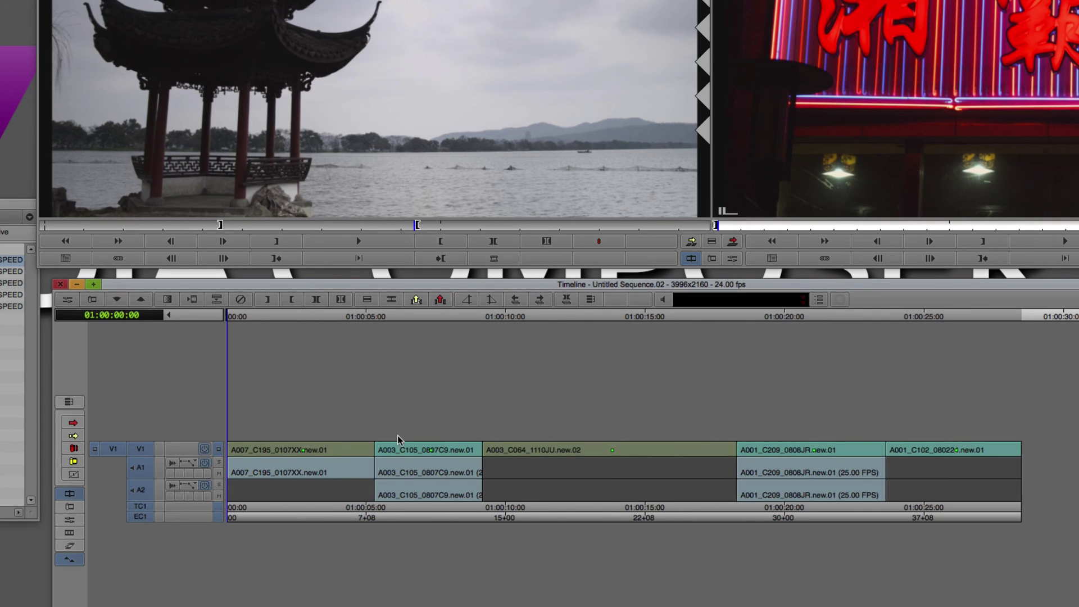
left_click_drag(397, 441, 1022, 441)
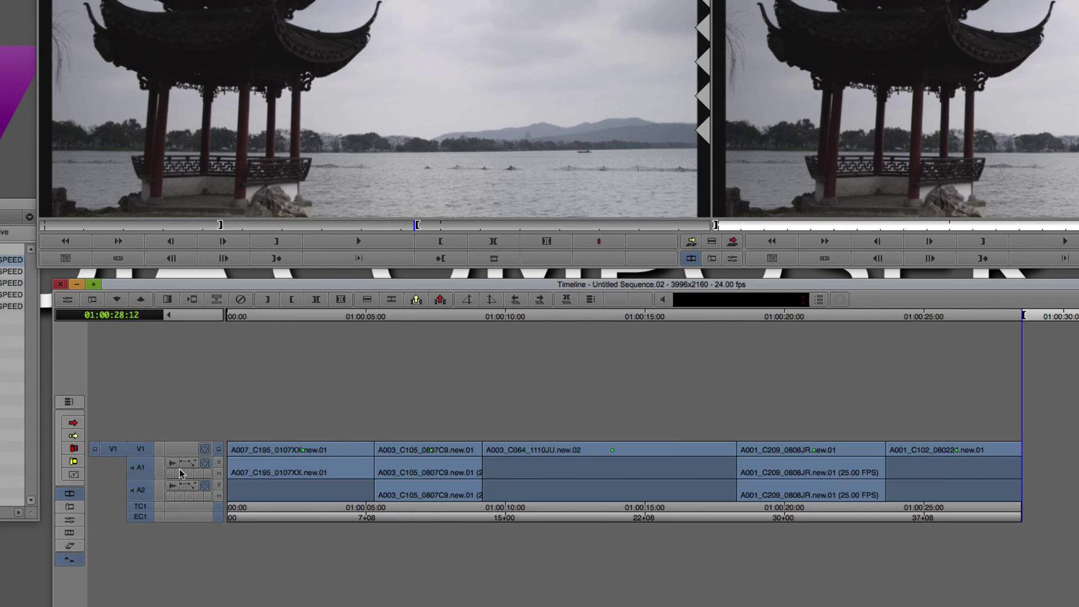
left_click(921, 139)
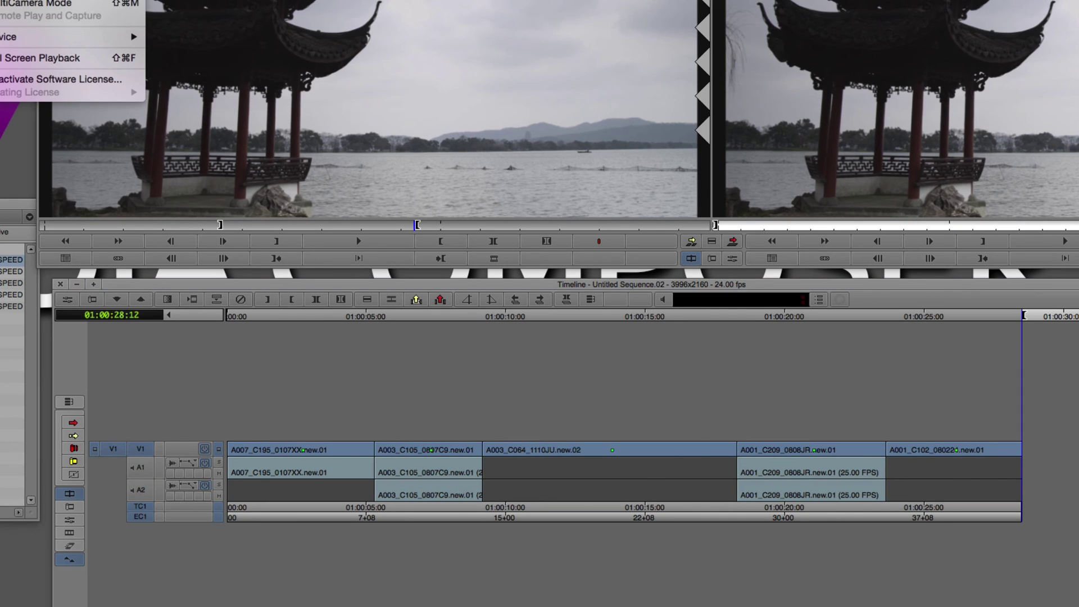
left_click(56, 1)
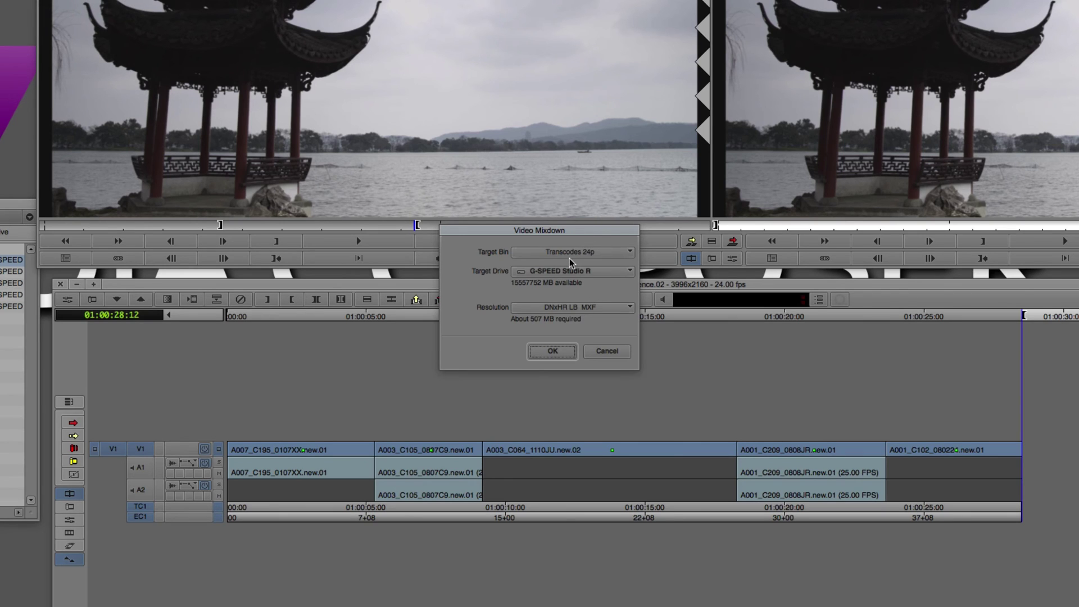
left_click(558, 354)
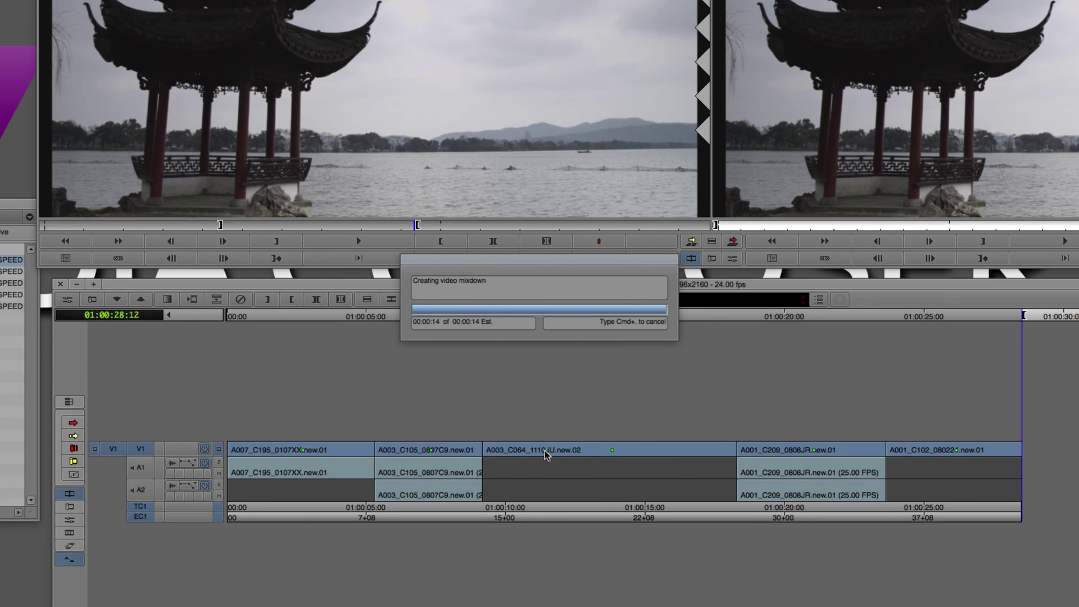
- Load the video mixdown, add video track V2, and overwrite the mixdown onto V2 above the original segments
left_click_drag(17, 248, 406, 150)
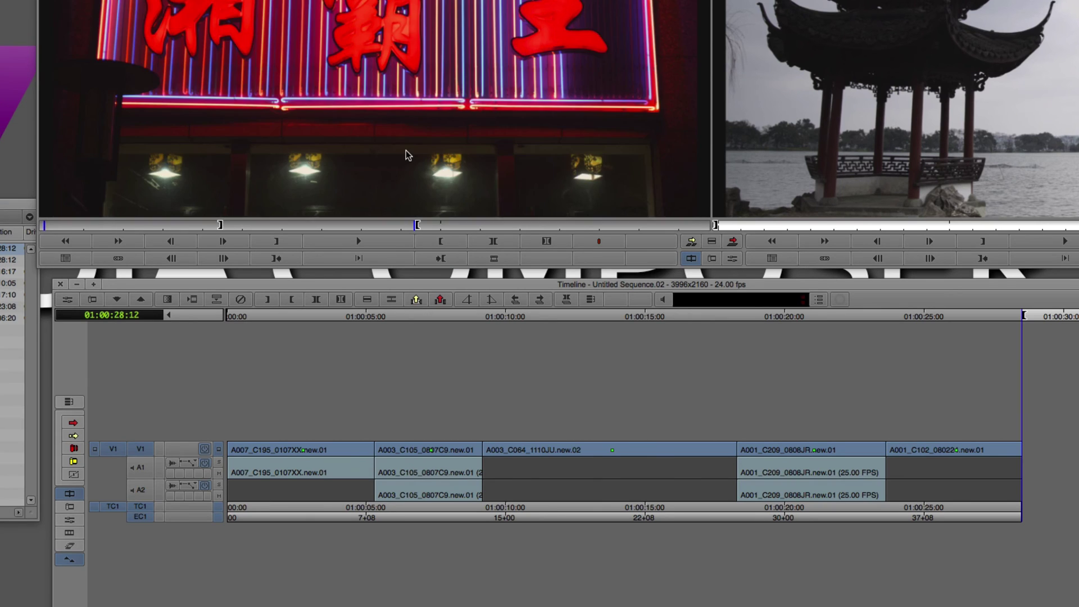
left_click(825, 214)
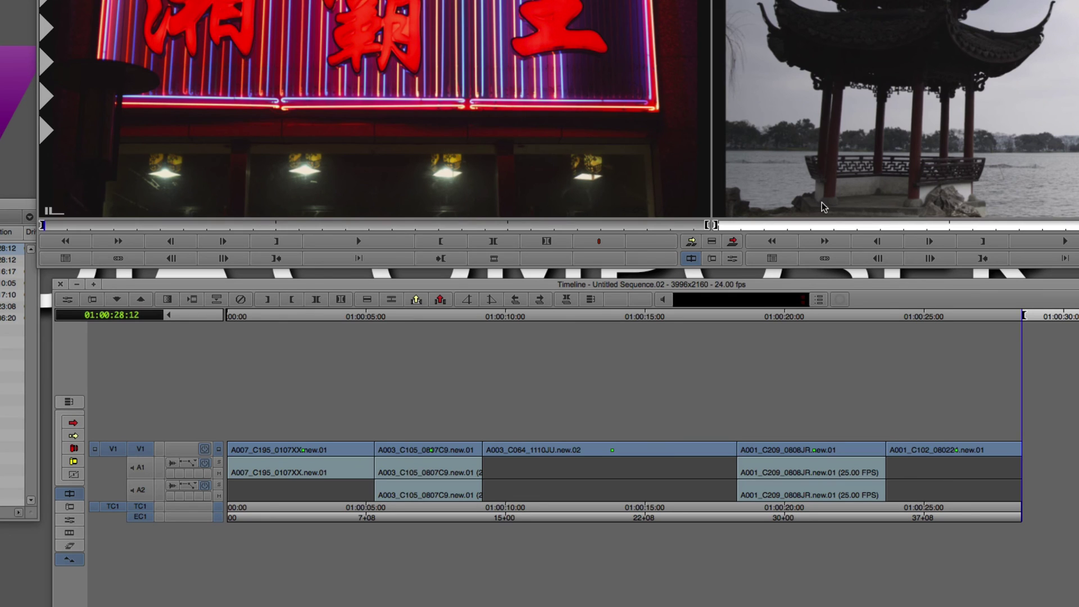
key("super+y")
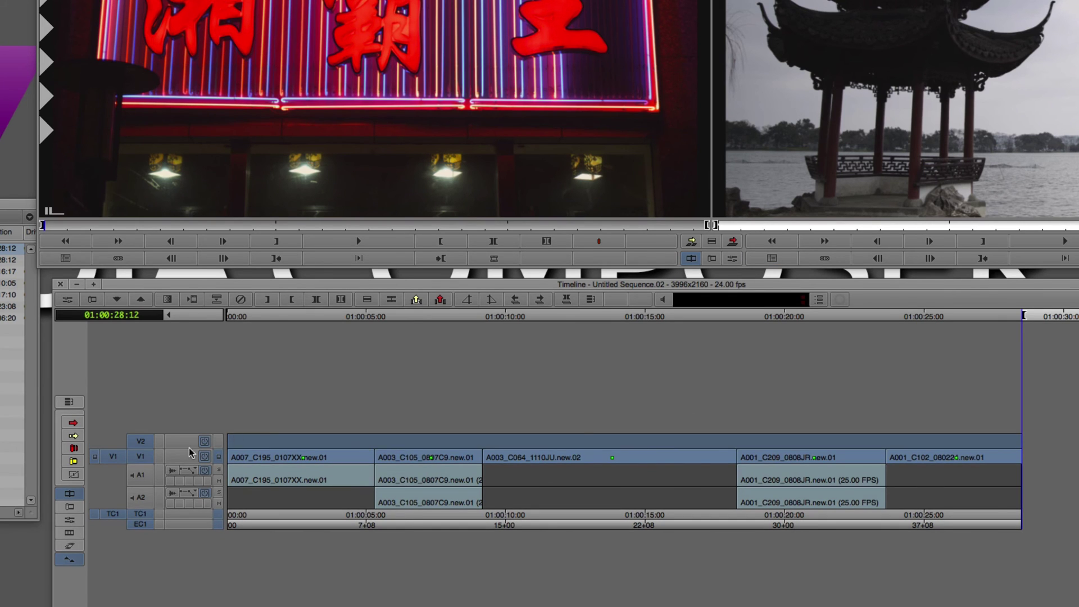
left_click_drag(113, 457, 113, 443)
key("b")
left_click_drag(457, 483, 431, 472)
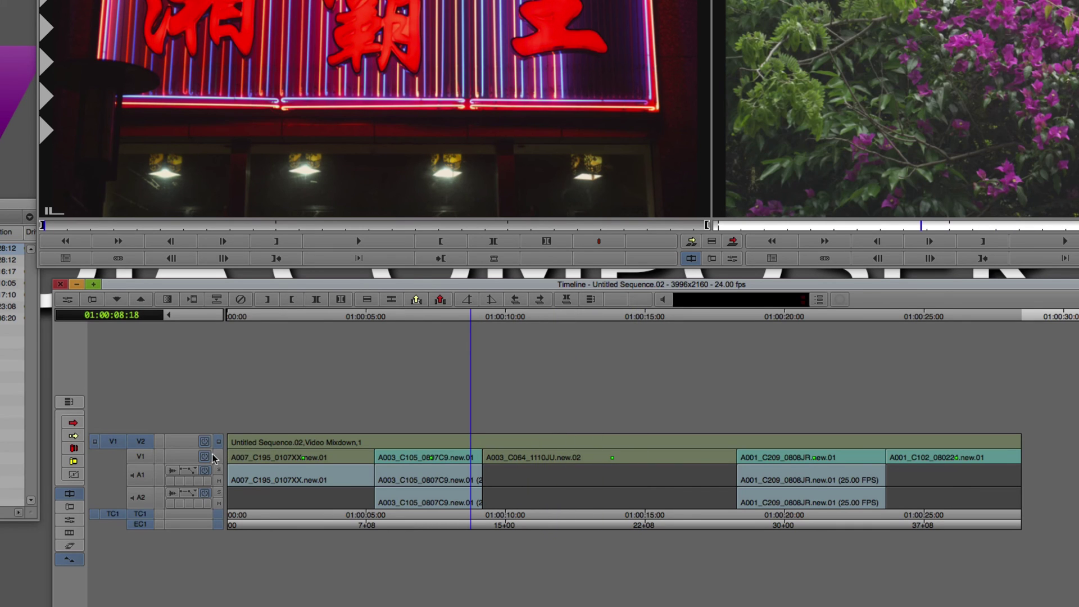
left_click_drag(288, 469, 326, 481)
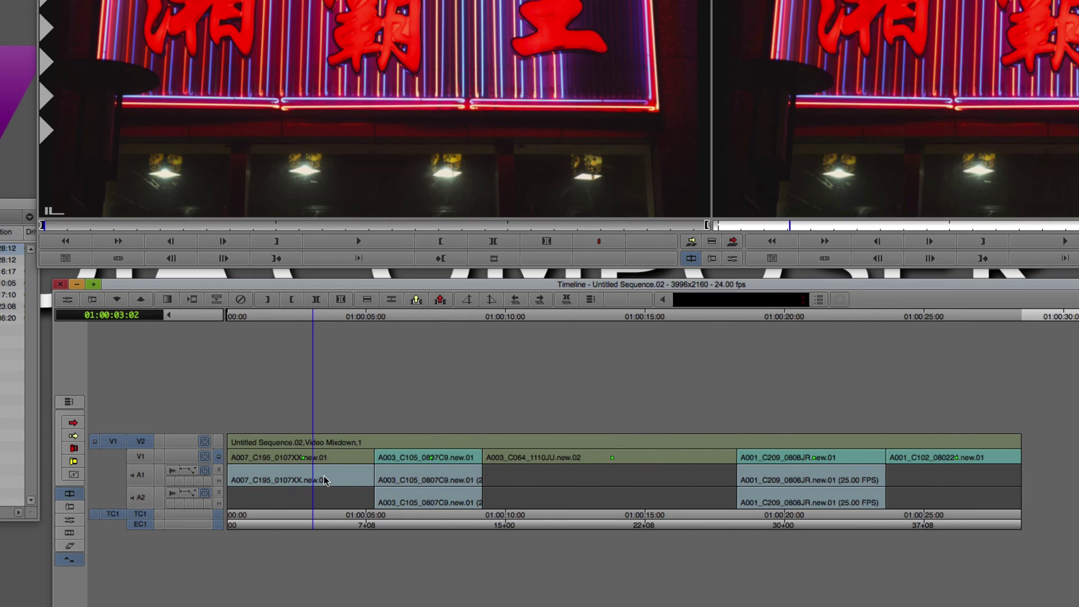
- Delete only the associated media files of the five transcoded clips, keeping the master clips in the bin
left_click_drag(11, 272, 11, 318)
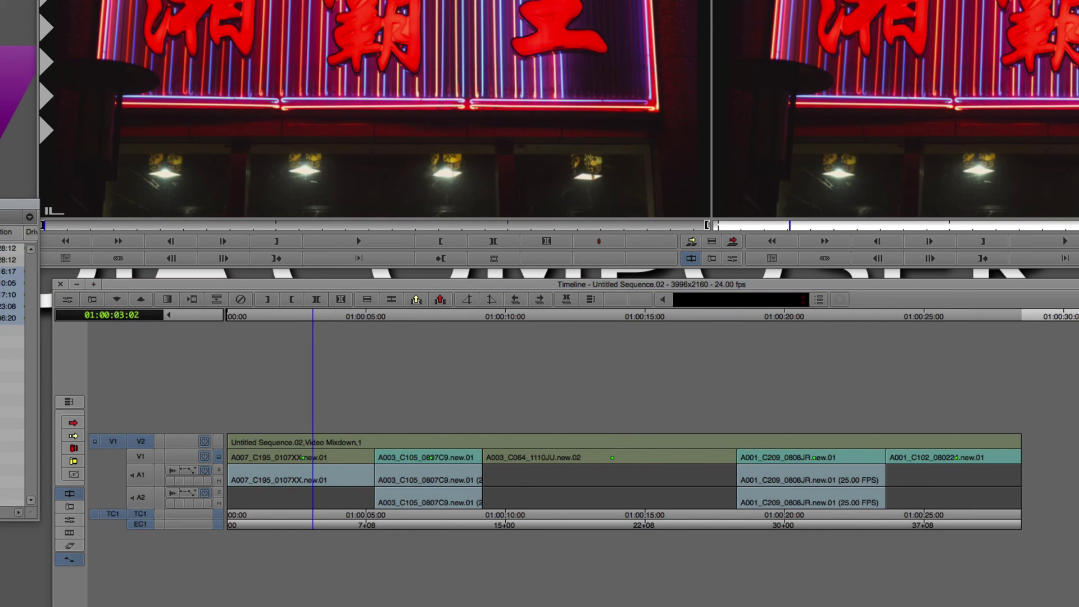
key("Delete")
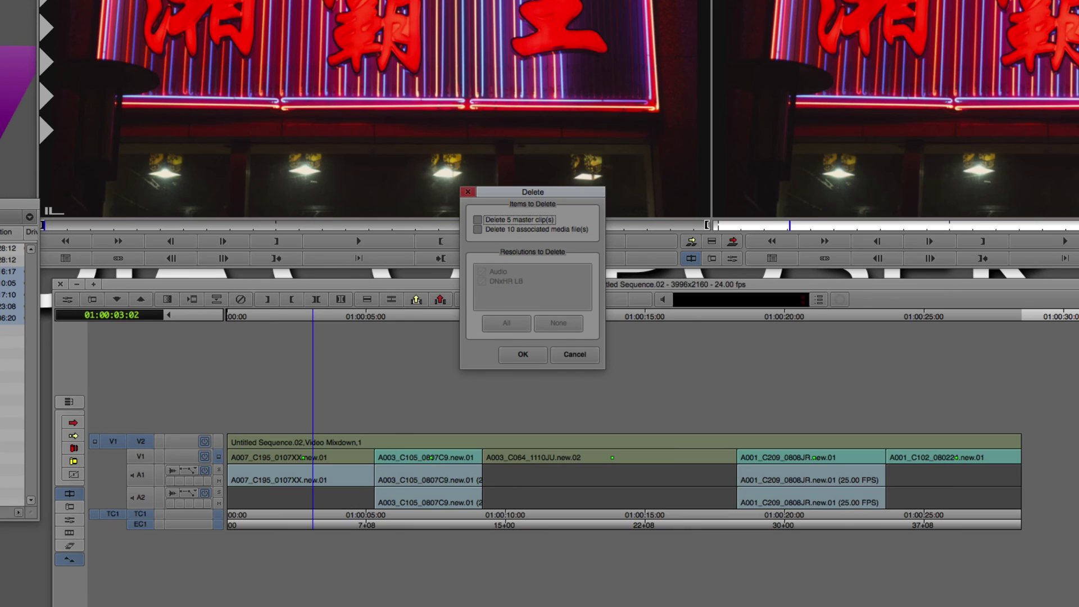
left_click(500, 230)
left_click(516, 353)
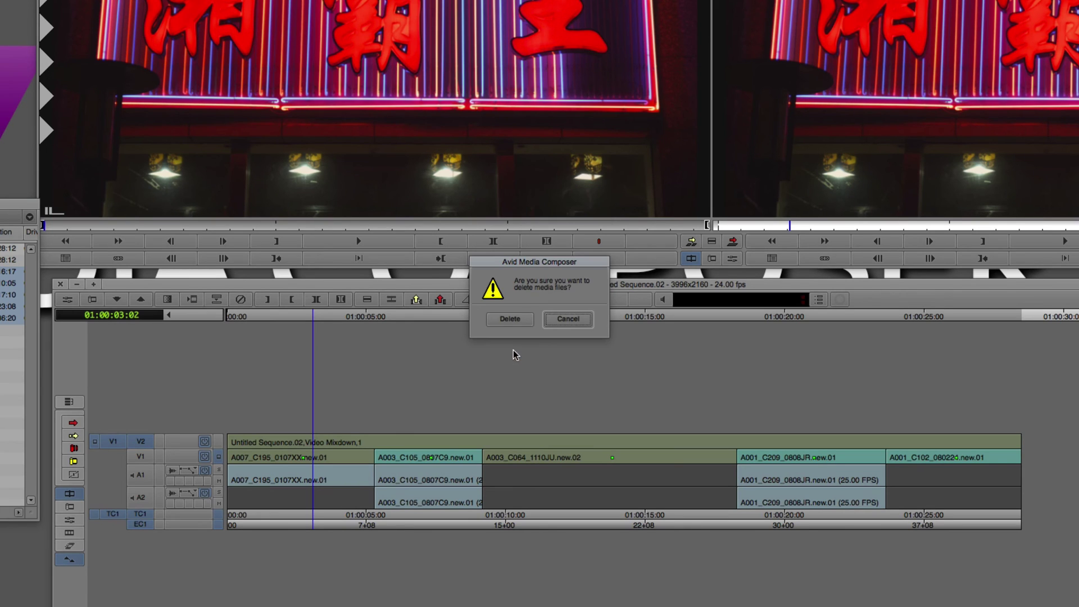
left_click(517, 318)
- Park the playhead over clip A003_C064_1110JU in the sequence and monitor V1 beneath the video mixdown
left_click_drag(390, 461, 555, 470)
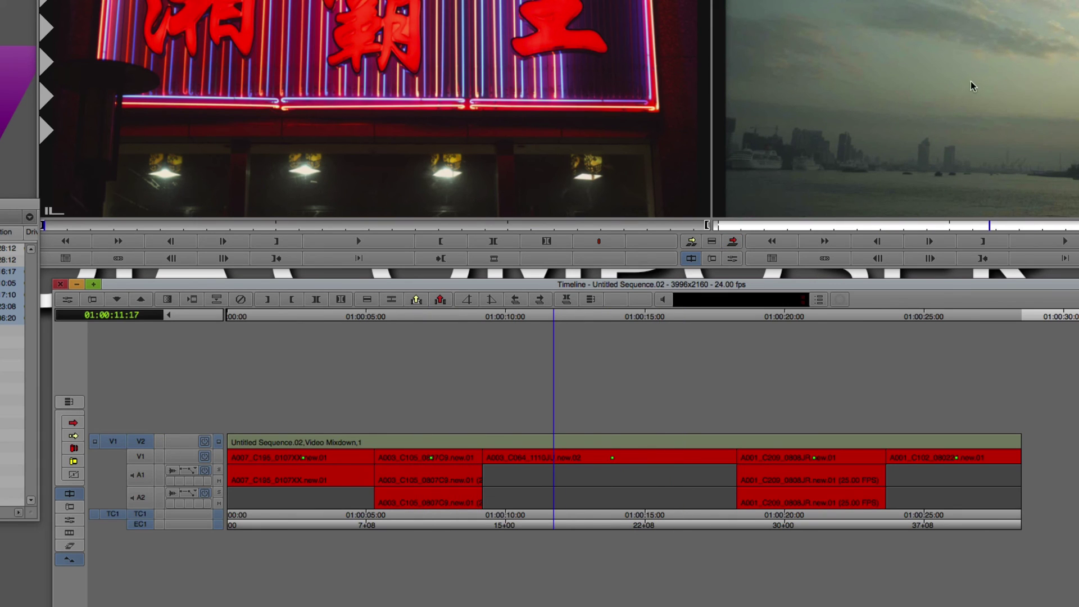
left_click(219, 442)
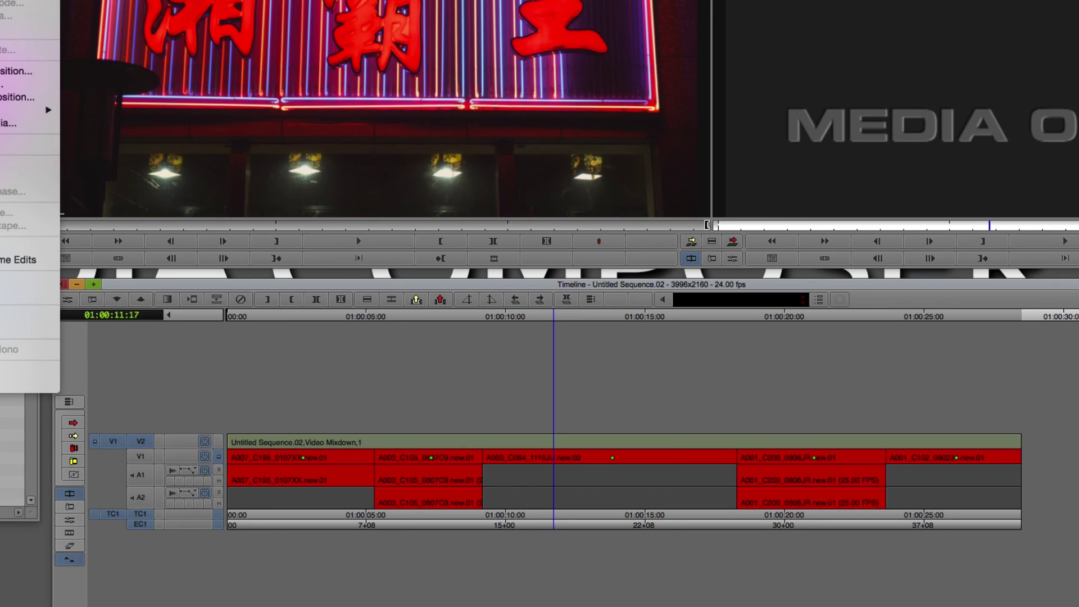
- Relink the five selected RED clips on all available drives by Tape Name or Source File Name, allowing any video format
key("Escape")
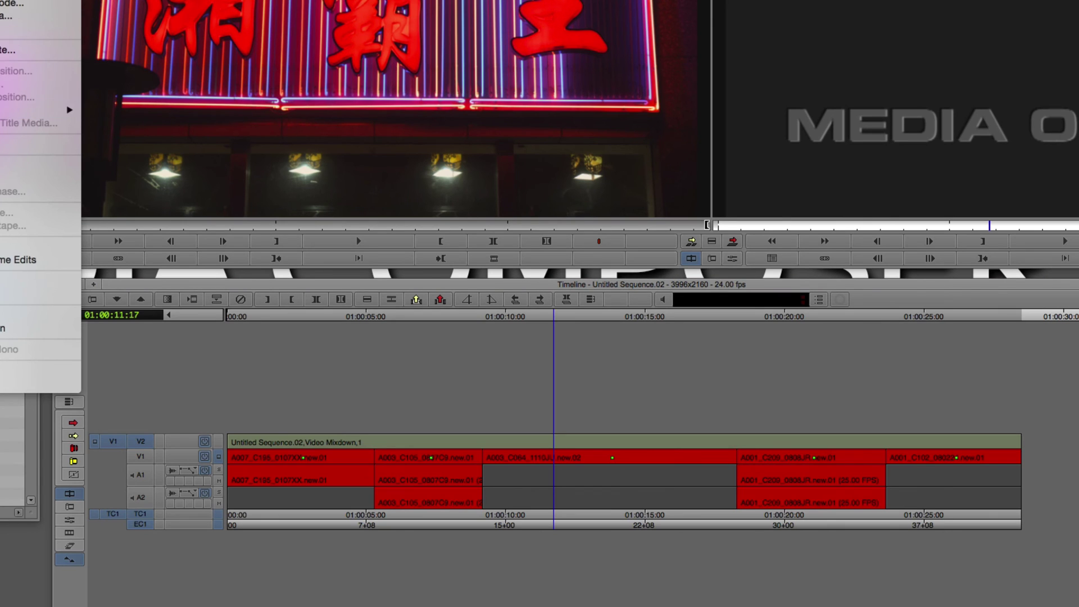
left_click(11, 166)
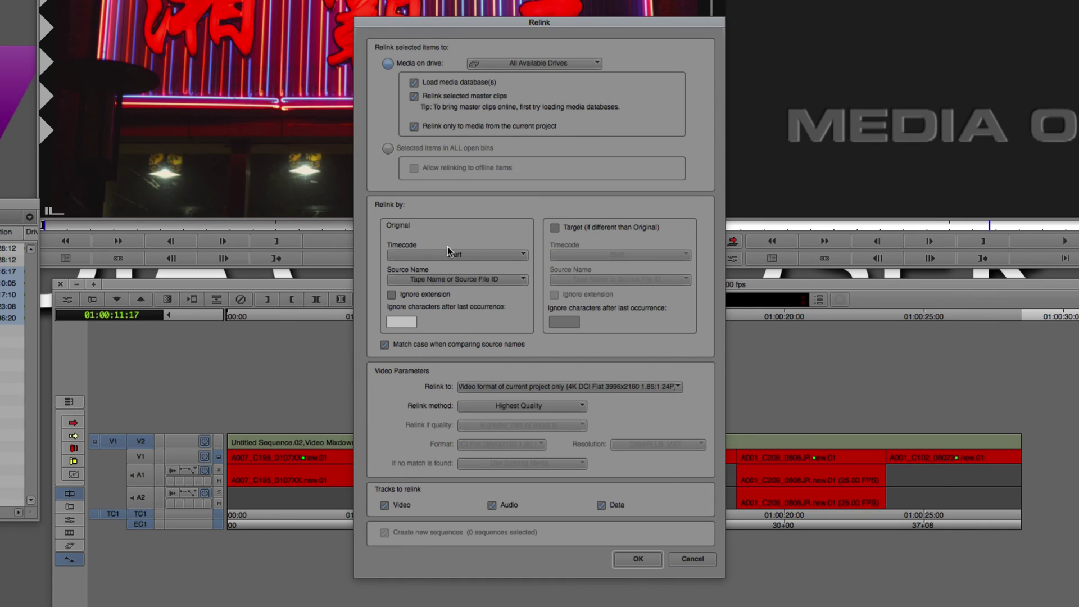
left_click(406, 279)
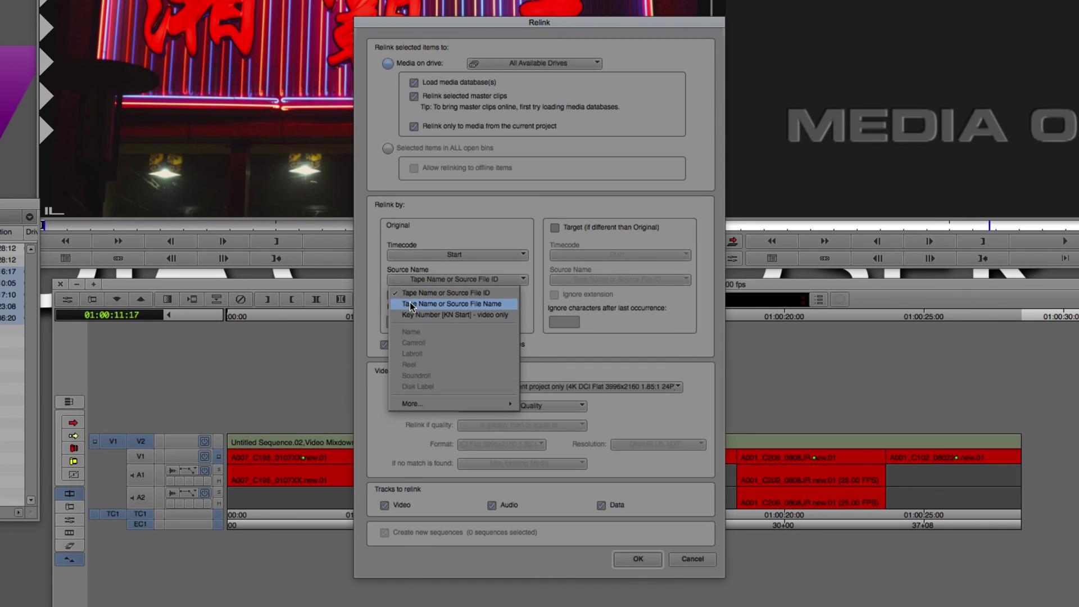
left_click(412, 304)
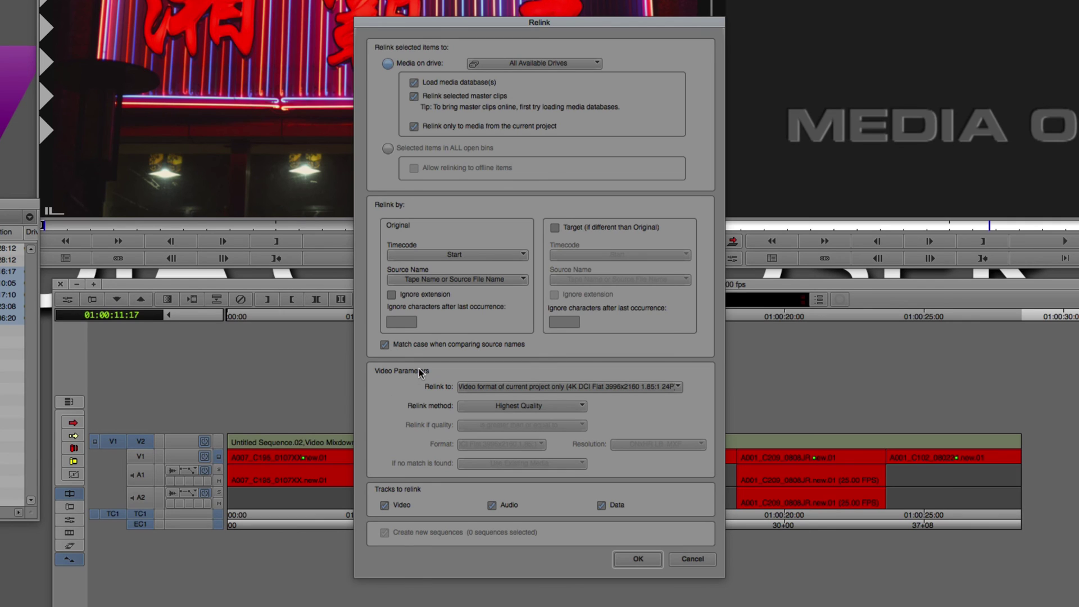
left_click(482, 385)
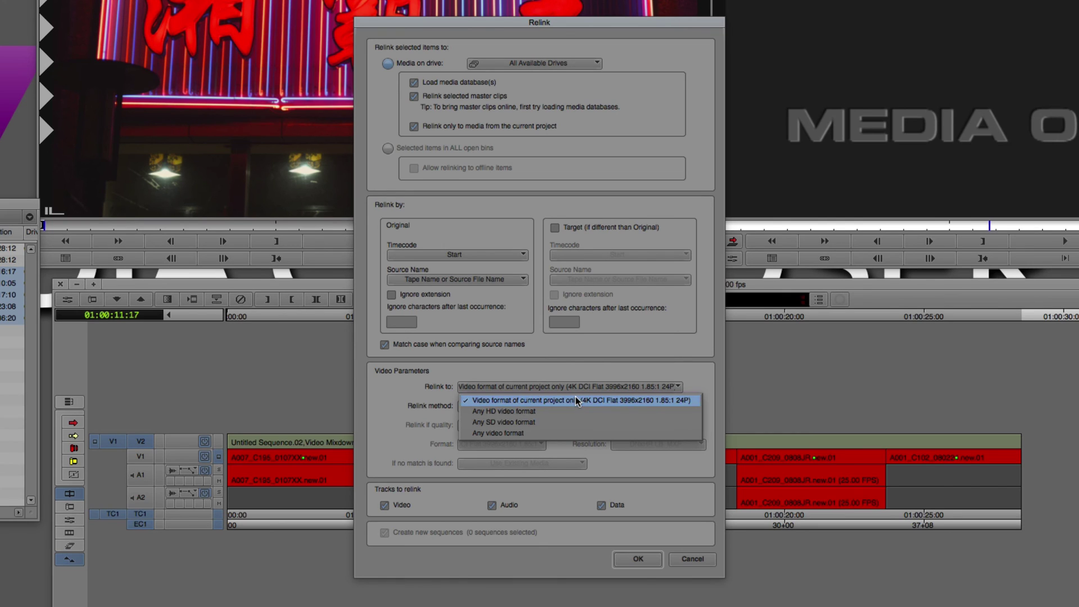
left_click(528, 432)
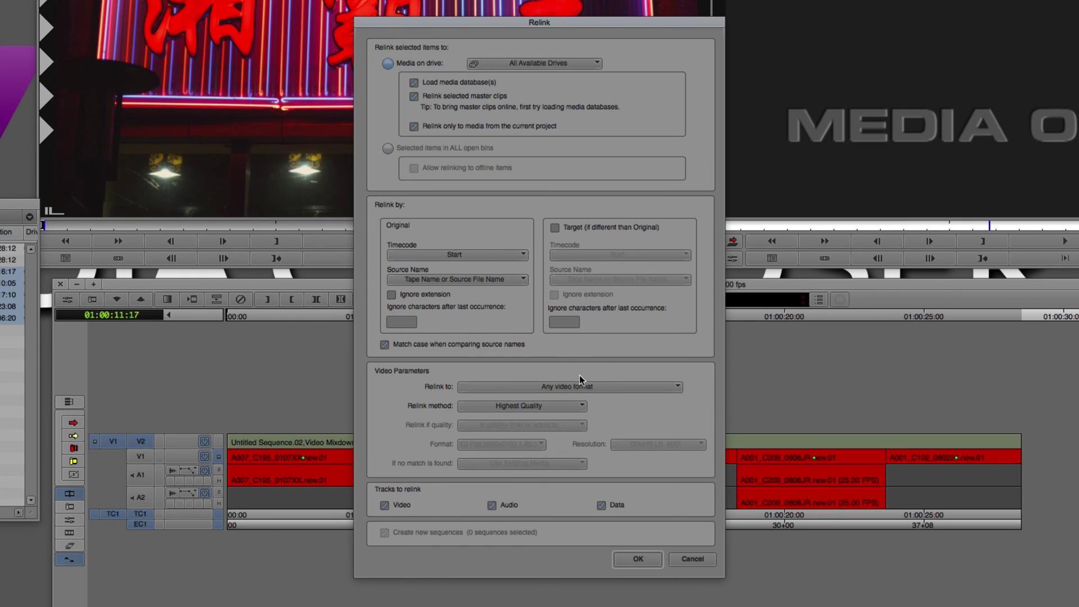
left_click(626, 558)
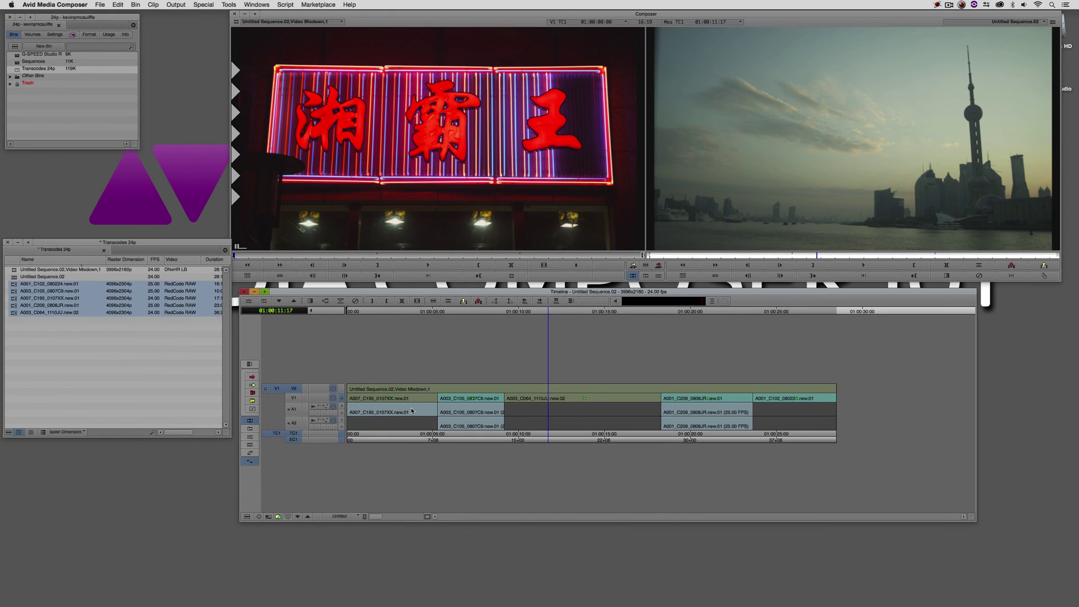
- Match frame from the V1 segment to source clip A003_C064_1110JU.new.02 and alter the look of its RedCode RAW source
left_click(838, 144)
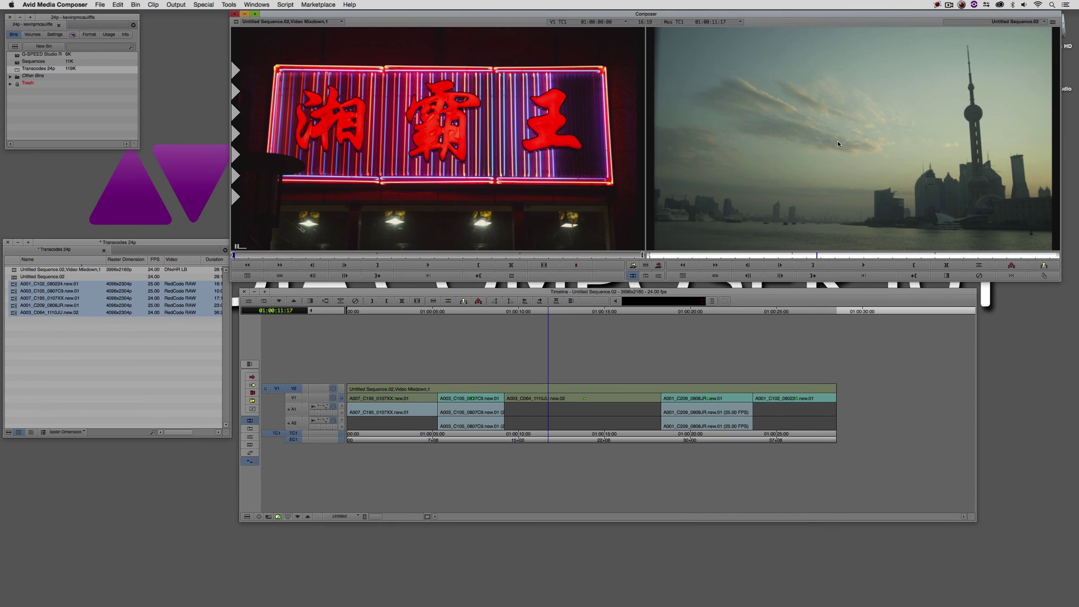
left_click(590, 304)
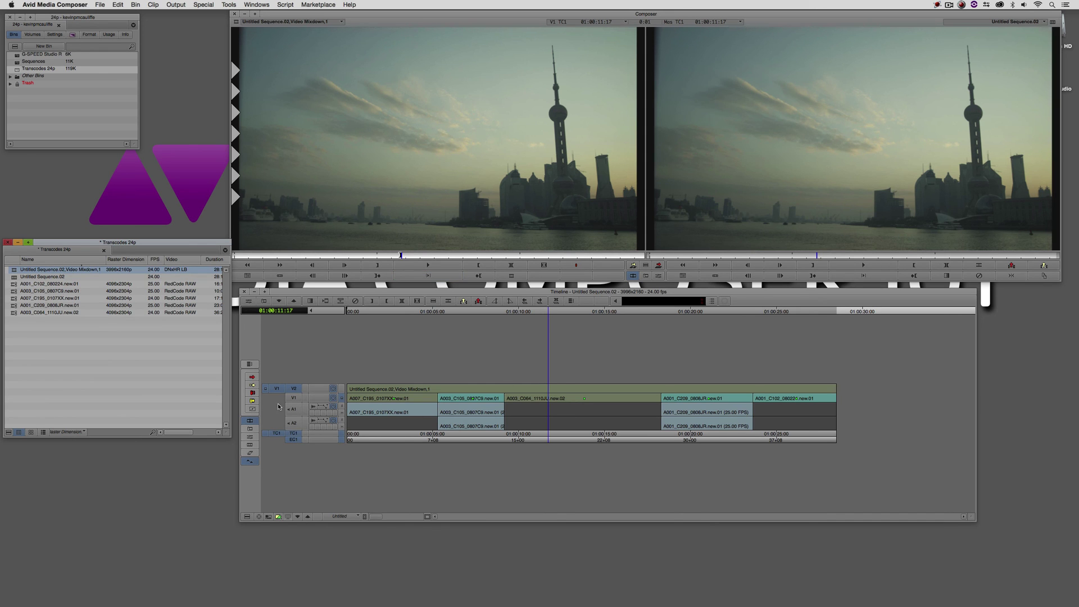
left_click_drag(277, 388, 277, 397)
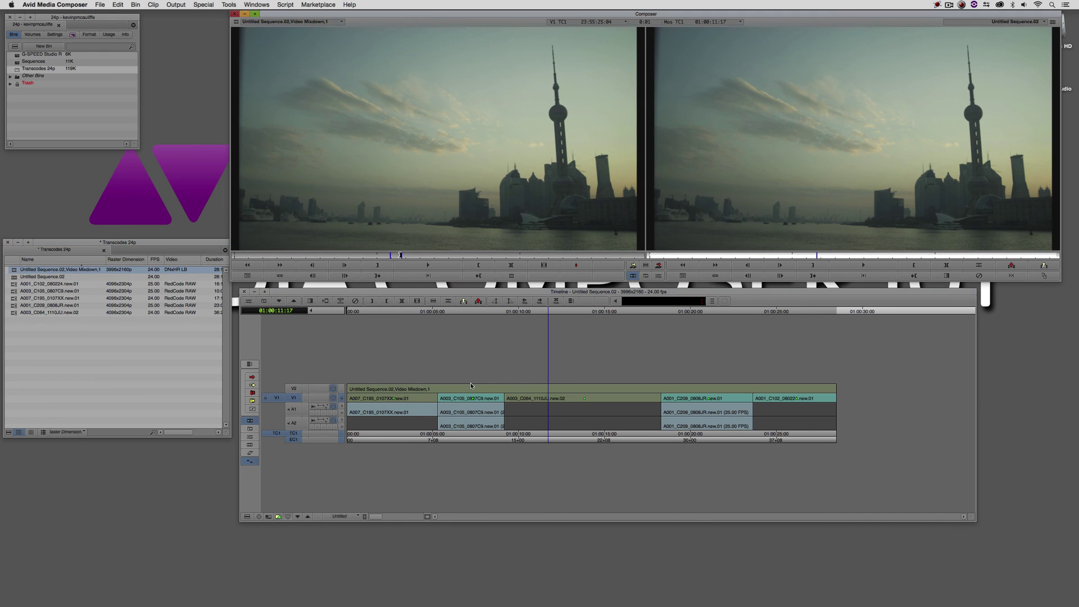
left_click(33, 313)
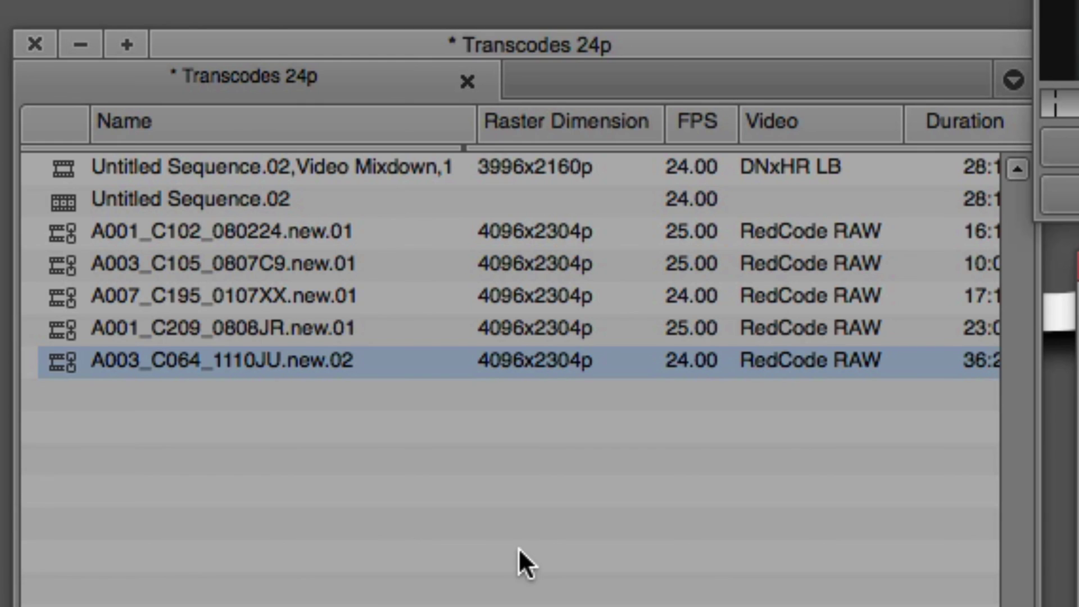
- Refresh the AMA Plug-in Settings of Untitled Sequence.02 from the Transcodes 24p bin
right_click(74, 204)
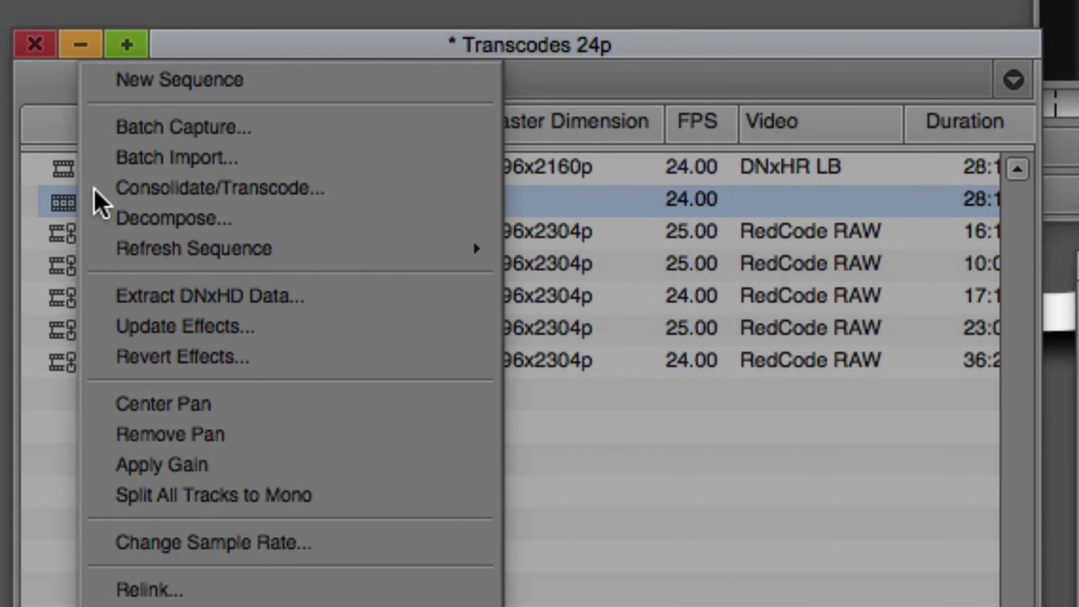
mouse_move(132, 268)
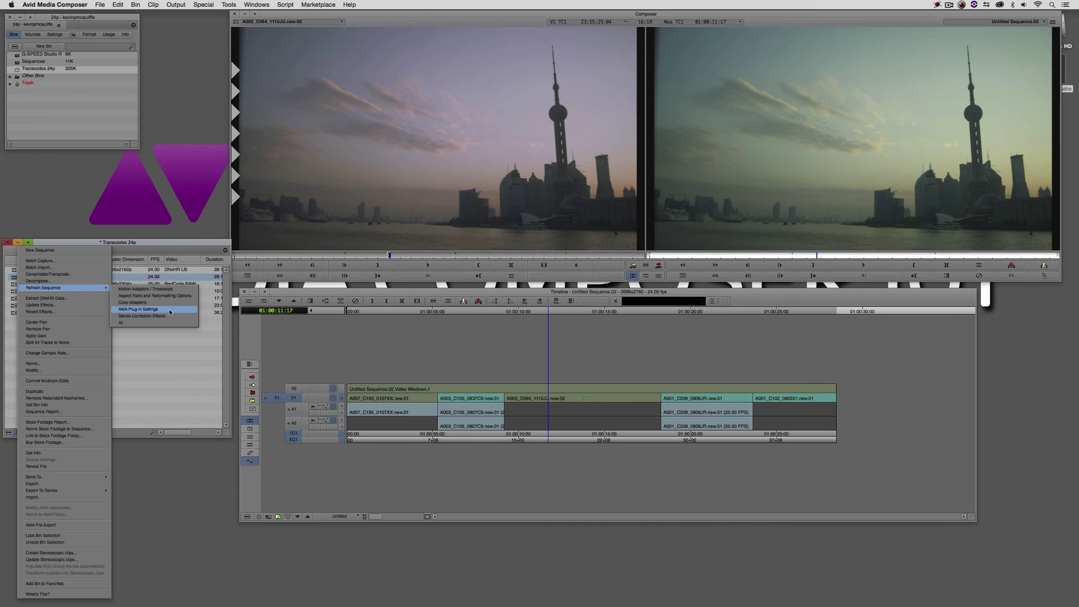
left_click(171, 311)
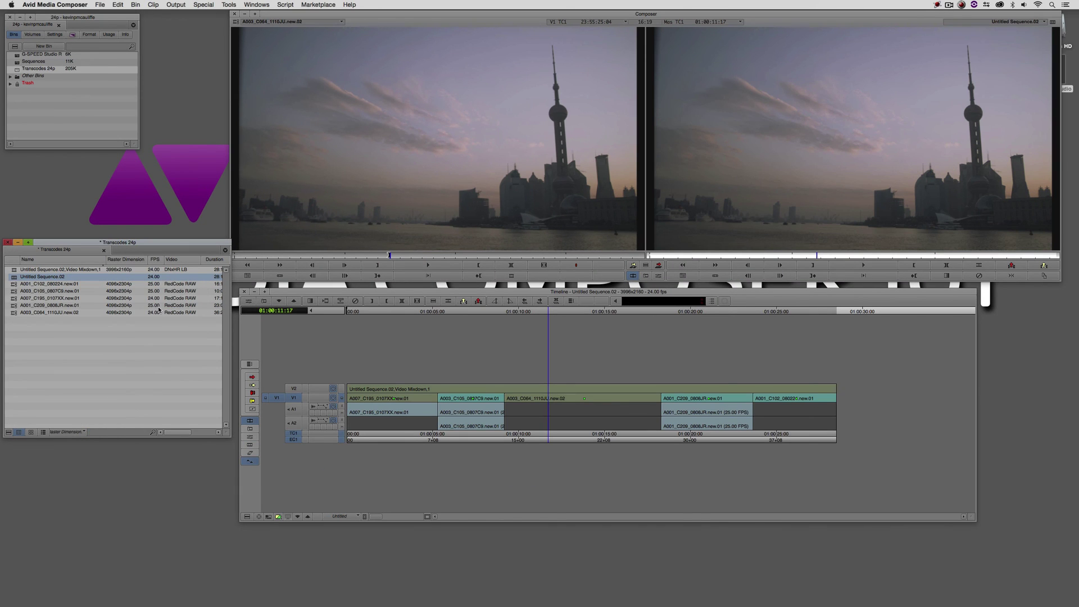
- Compare the refreshed A003_C064_1110JU segment on V1 with the video mixdown on V2 at 01:00:15:04
left_click_drag(574, 398, 608, 407)
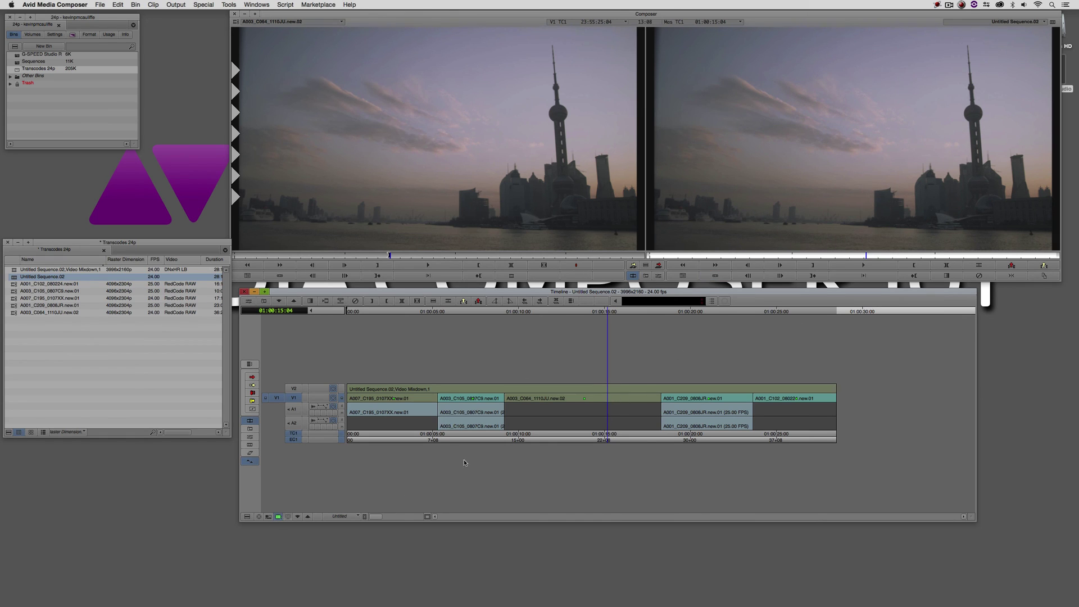
left_click(342, 389)
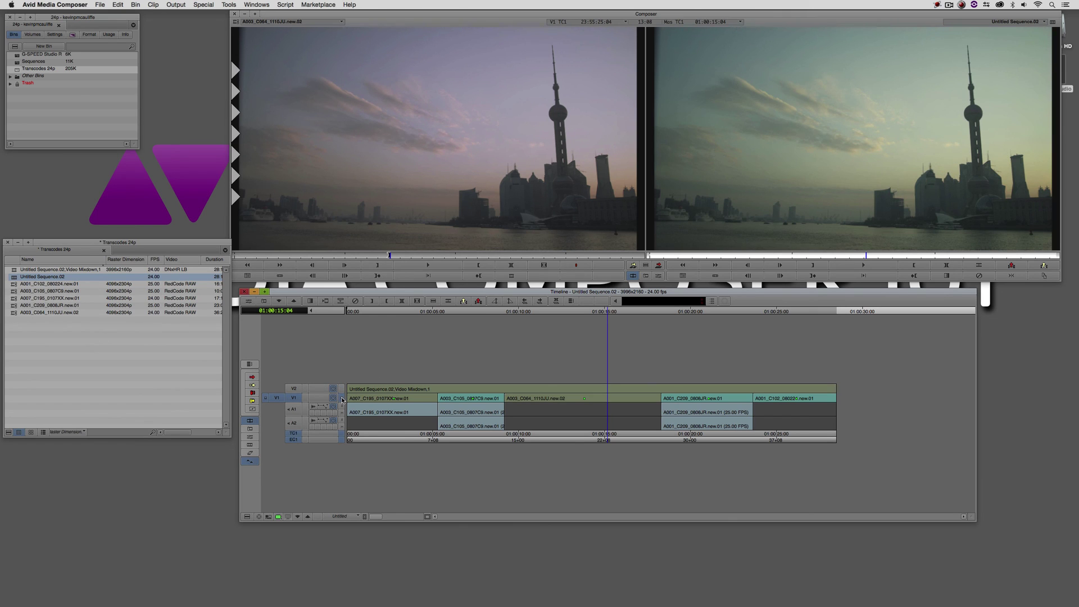
left_click(342, 398)
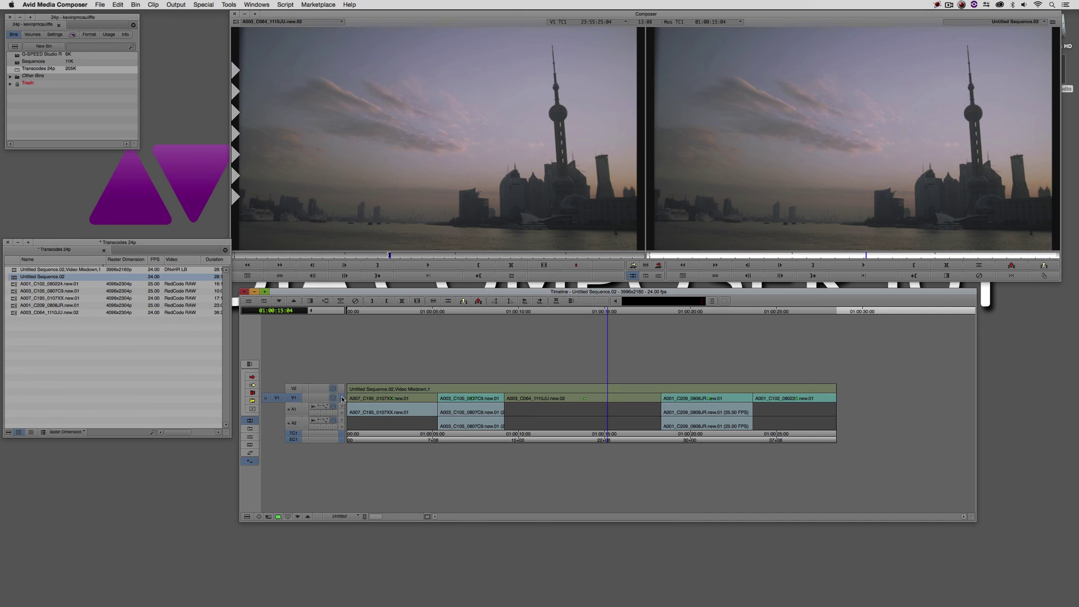